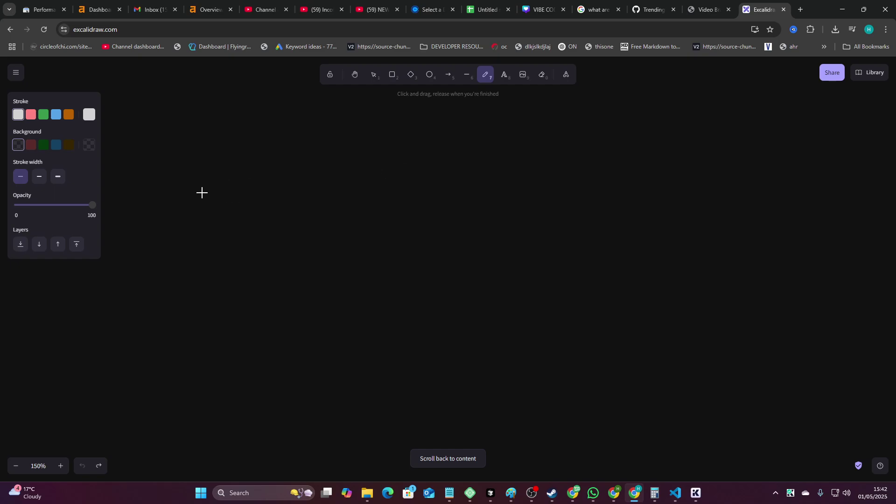
- Hand-write the letters S, a, a, S in freehand strokes, then draw a long underline beneath them
{"action": "mouse_move", "coordinate": [299, 111]}
{"action": "left_mouse_down"}
{"action": "mouse_move", "coordinate": [300, 146]}
{"action": "mouse_move", "coordinate": [282, 186]}
{"action": "left_mouse_up"}
{"action": "left_click_drag", "start_coordinate": [374, 136], "coordinate": [377, 134]}
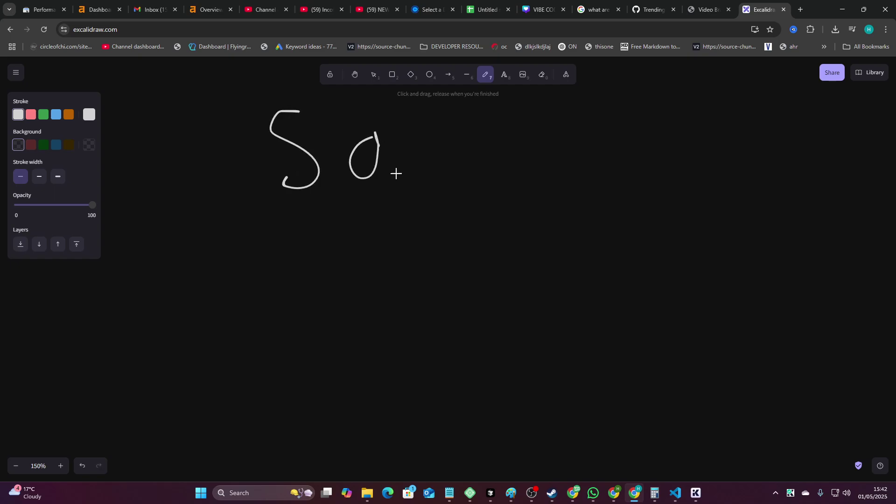
{"action": "left_click_drag", "start_coordinate": [396, 174], "coordinate": [404, 181]}
{"action": "mouse_move", "coordinate": [432, 134]}
{"action": "left_mouse_down"}
{"action": "mouse_move", "coordinate": [420, 180]}
{"action": "mouse_move", "coordinate": [445, 178]}
{"action": "left_mouse_up"}
{"action": "mouse_move", "coordinate": [501, 106]}
{"action": "left_mouse_down"}
{"action": "mouse_move", "coordinate": [498, 142]}
{"action": "mouse_move", "coordinate": [460, 169]}
{"action": "left_mouse_up"}
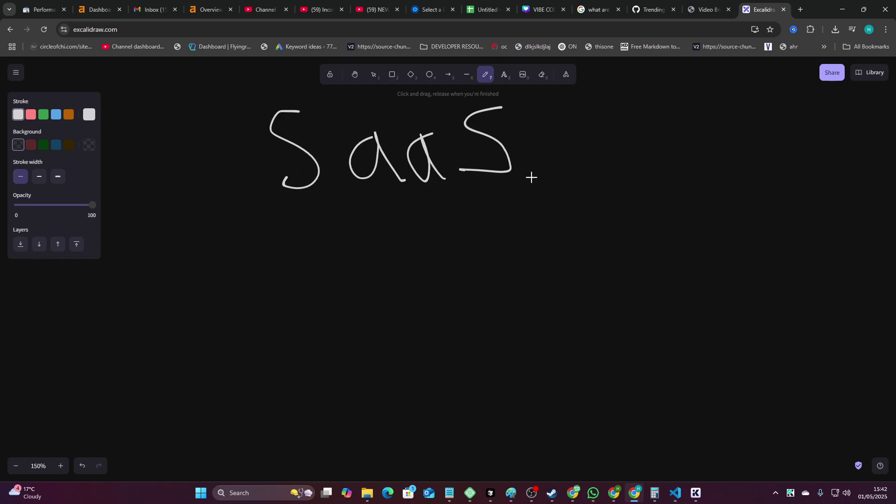
{"action": "left_click_drag", "start_coordinate": [243, 201], "coordinate": [589, 204]}
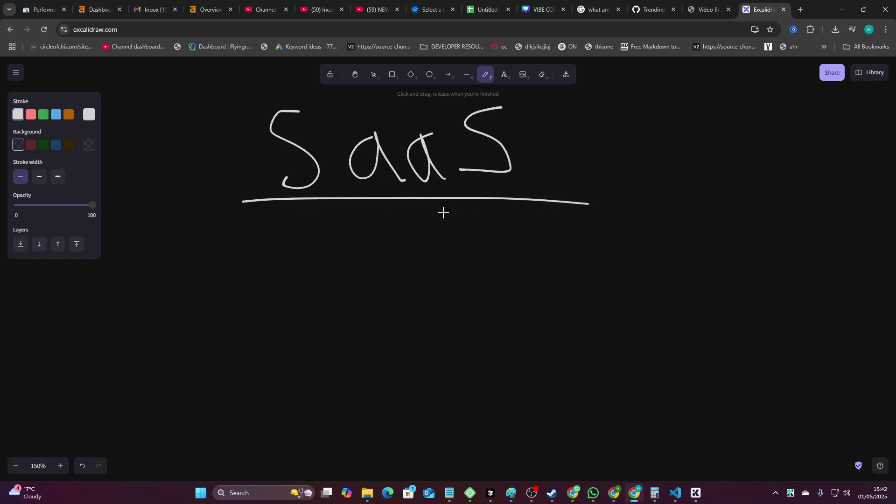
- Search Google for 'notion' in a new tab and open Notion's official website
{"action": "left_click", "coordinate": [801, 9]}
{"action": "type", "text": "n"}
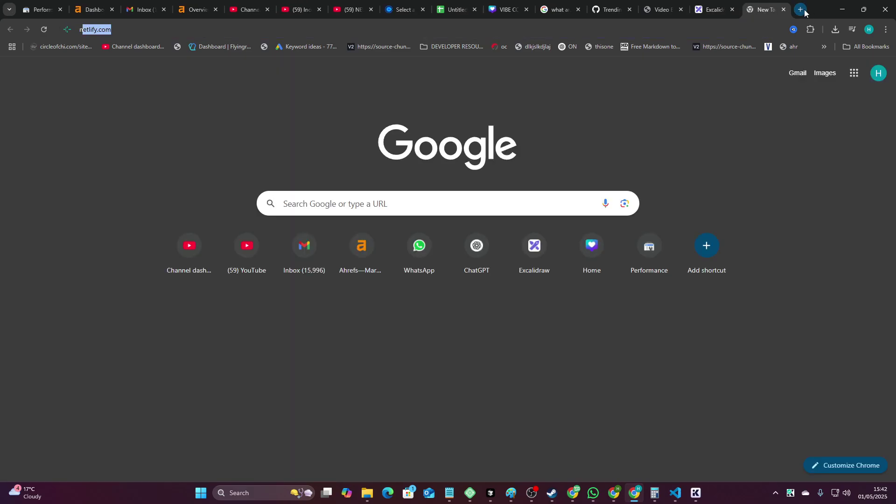
{"action": "type", "text": "otion"}
{"action": "key", "text": "Return"}
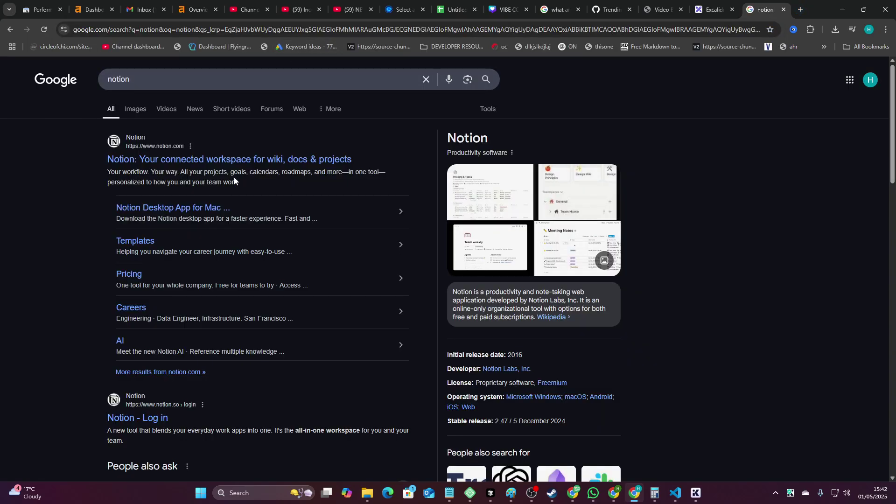
{"action": "left_click", "coordinate": [224, 159]}
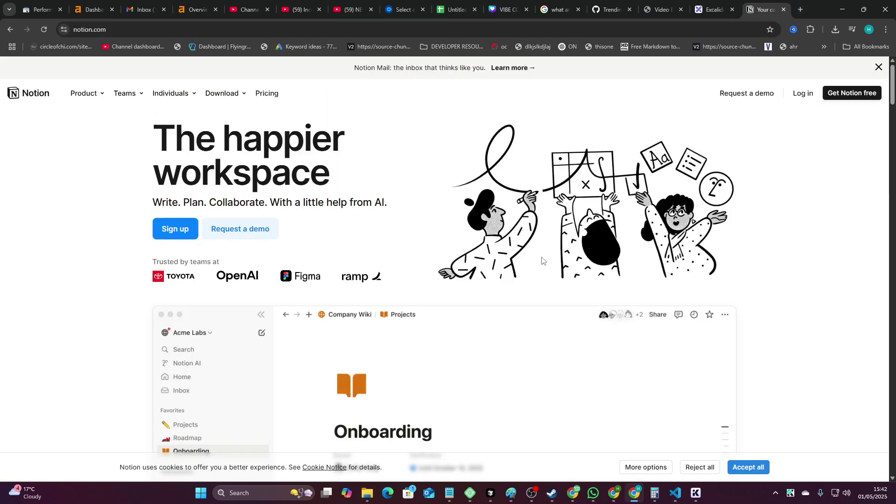
- Scroll through the Notion homepage and go to its Log in page
{"action": "scroll", "coordinate": [543, 260], "scroll_direction": "down", "scroll_amount": 1}
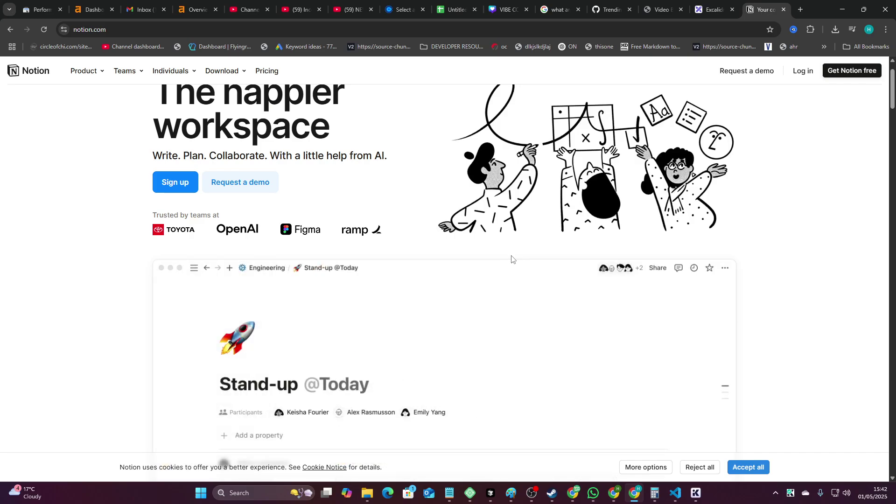
{"action": "scroll", "coordinate": [512, 259], "scroll_direction": "down", "scroll_amount": 2}
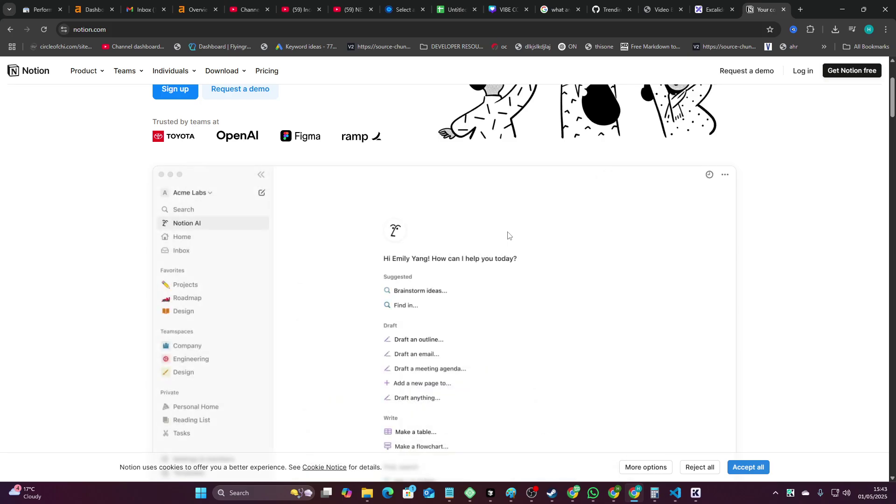
{"action": "scroll", "coordinate": [476, 270], "scroll_direction": "down", "scroll_amount": 3}
{"action": "scroll", "coordinate": [802, 70], "scroll_direction": "up", "scroll_amount": 5}
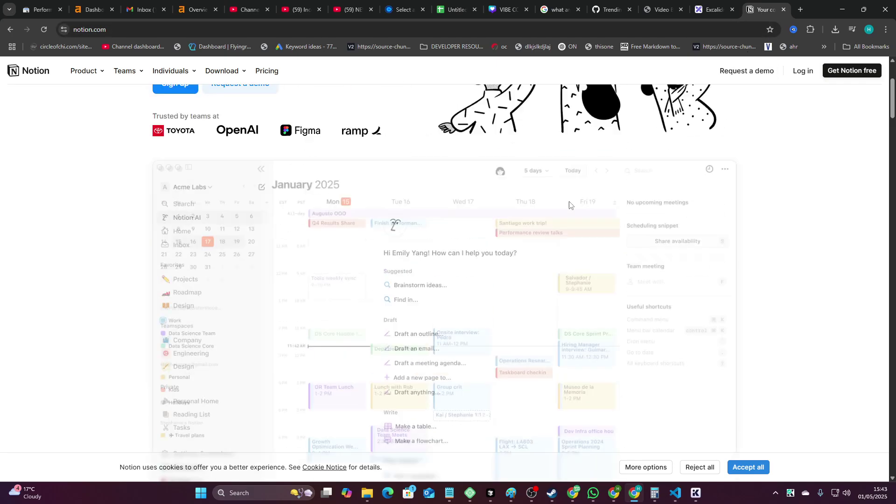
{"action": "left_click", "coordinate": [816, 71]}
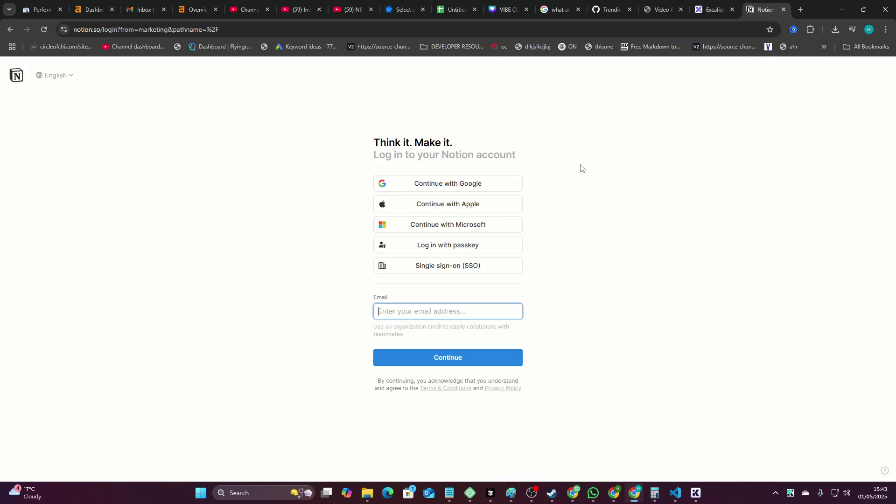
- Sign in with Google, open Projects then Docs in income stream surfers HQ, and zoom in
{"action": "left_click", "coordinate": [459, 184]}
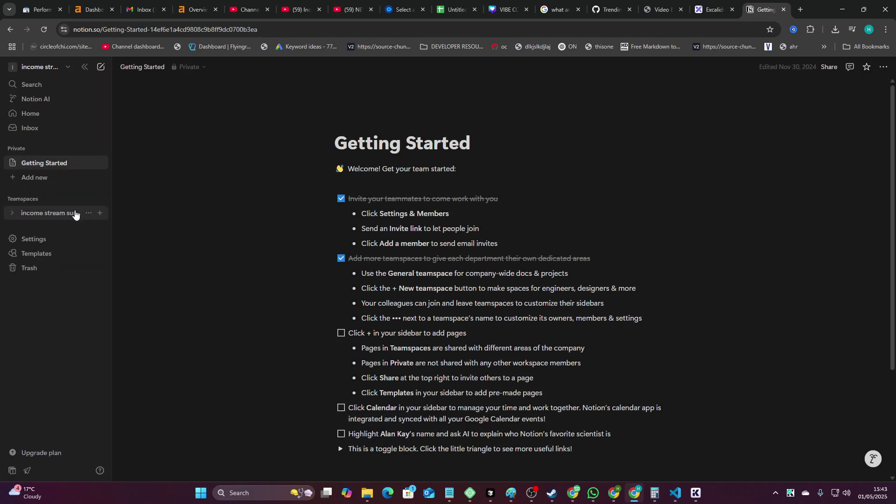
{"action": "left_click", "coordinate": [48, 214]}
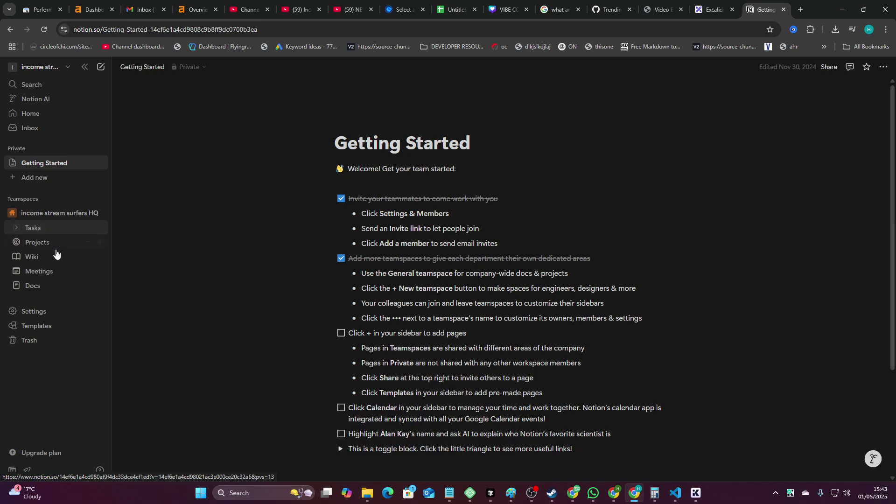
{"action": "left_click", "coordinate": [45, 243]}
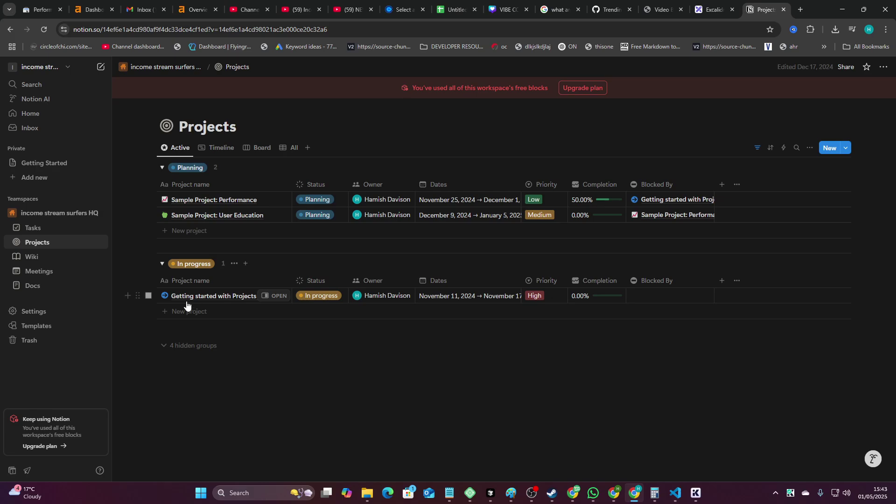
{"action": "left_click", "coordinate": [33, 286]}
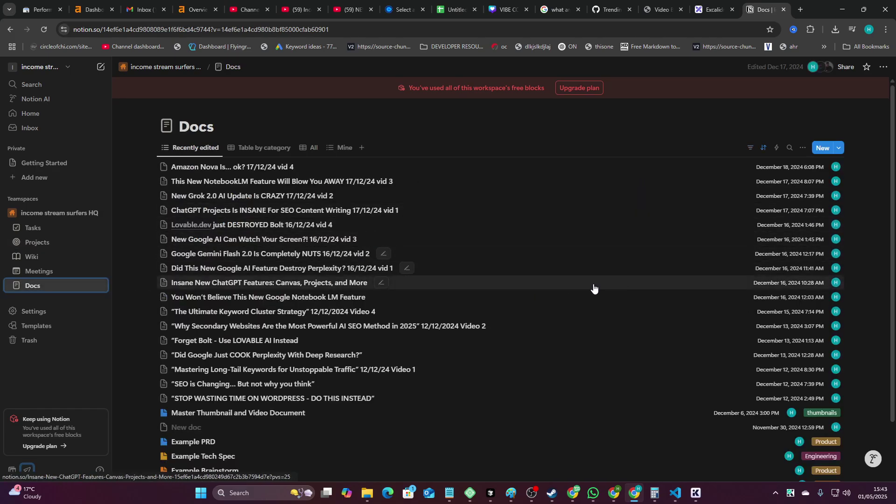
{"action": "key", "text": "ctrl+plus"}
{"action": "key", "text": "ctrl+plus"}
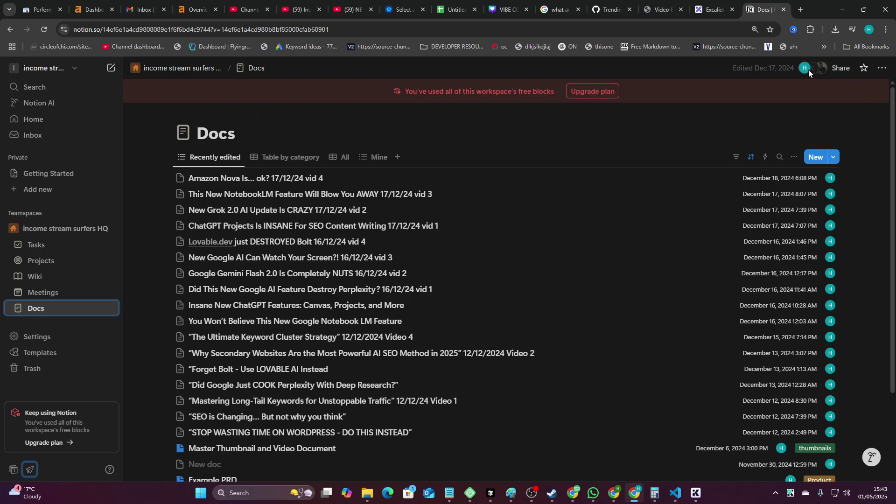
{"action": "left_click", "coordinate": [609, 90]}
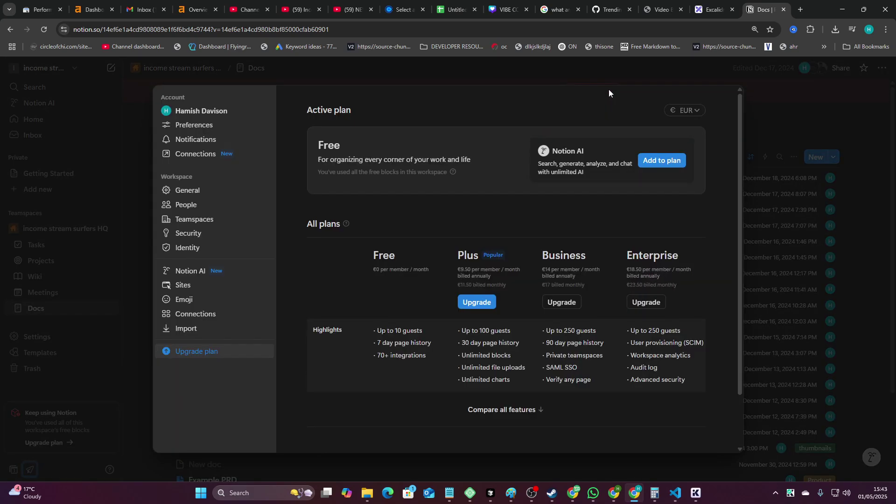
{"action": "scroll", "coordinate": [576, 234], "scroll_direction": "down", "scroll_amount": 1}
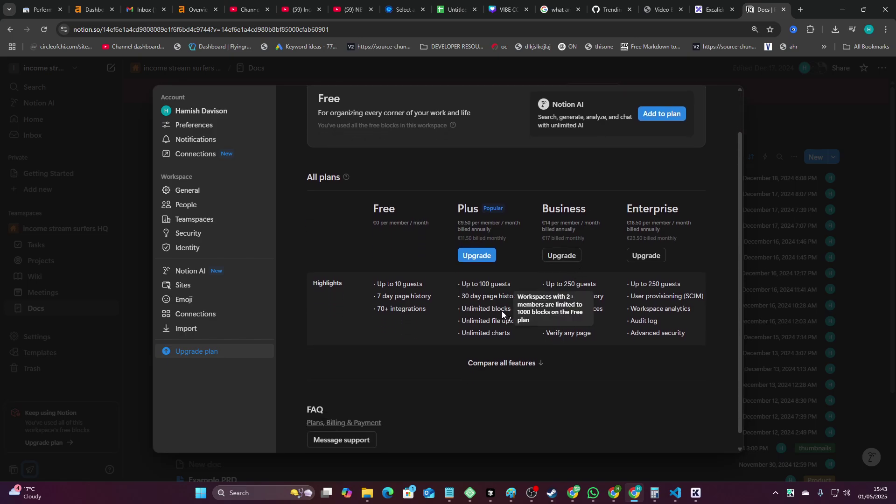
{"action": "left_click_drag", "start_coordinate": [458, 224], "coordinate": [502, 228]}
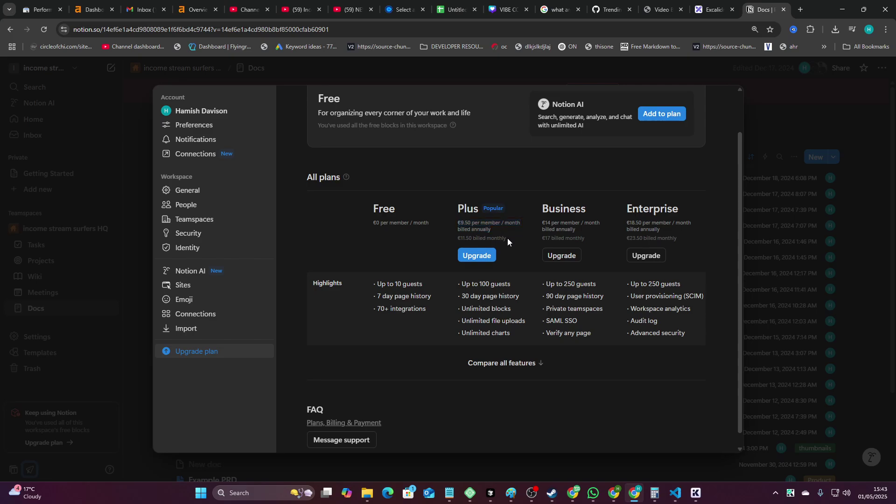
{"action": "mouse_move", "coordinate": [508, 238]}
{"action": "left_mouse_down"}
{"action": "mouse_move", "coordinate": [427, 236]}
{"action": "mouse_move", "coordinate": [506, 241]}
{"action": "left_mouse_up"}
{"action": "left_click", "coordinate": [440, 236]}
{"action": "triple_click", "coordinate": [500, 240]}
{"action": "left_click", "coordinate": [811, 177]}
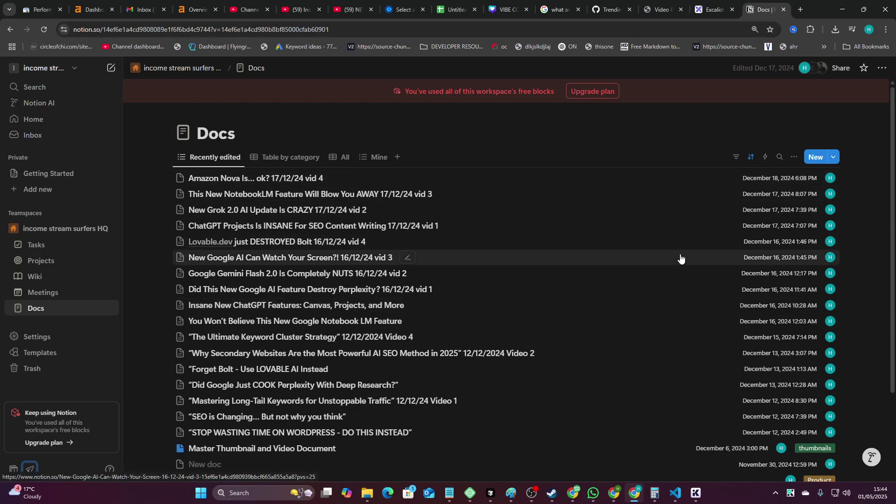
{"action": "key", "text": "alt+Tab"}
{"action": "key", "text": "alt+Tab"}
{"action": "key", "text": "alt+Tab"}
{"action": "key", "text": "alt+Tab"}
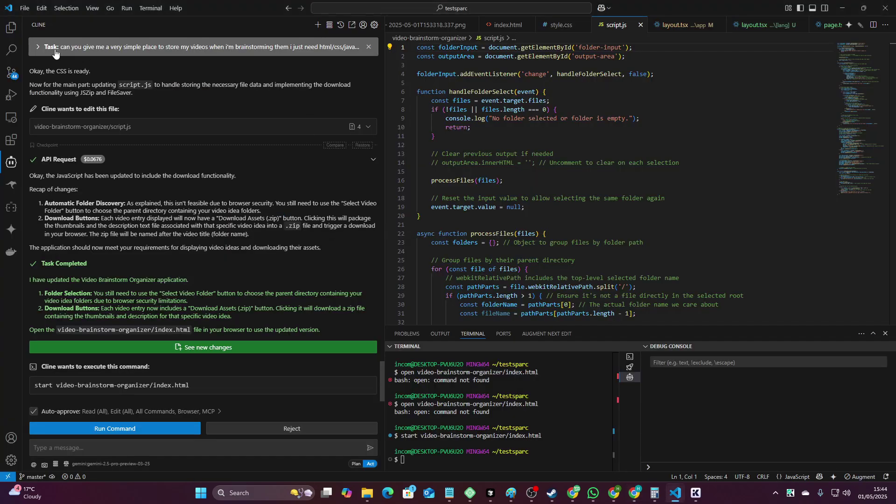
{"action": "left_click", "coordinate": [54, 48]}
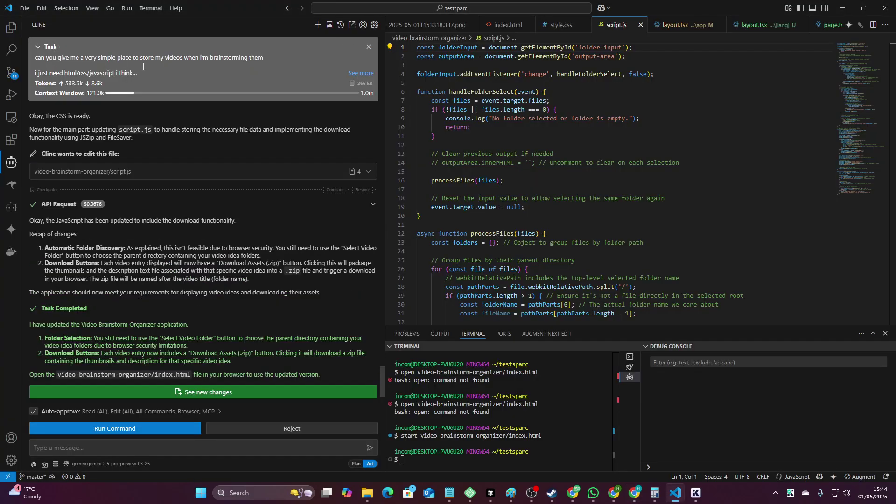
{"action": "left_click", "coordinate": [365, 74]}
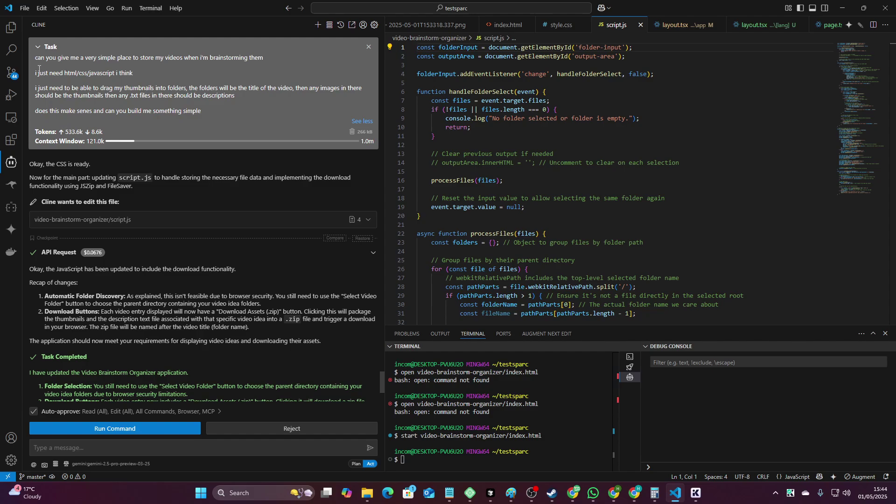
{"action": "left_click", "coordinate": [34, 43]}
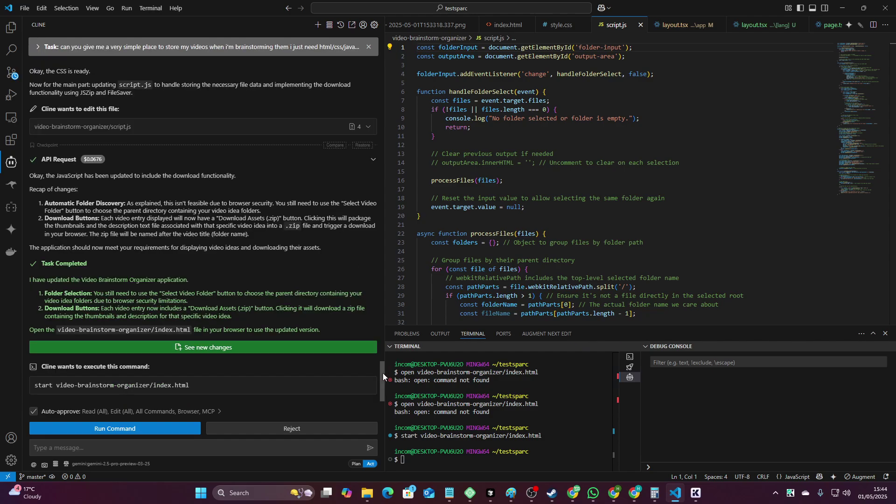
{"action": "left_click_drag", "start_coordinate": [383, 373], "coordinate": [425, 433]}
{"action": "scroll", "coordinate": [507, 313], "scroll_direction": "down", "scroll_amount": 5}
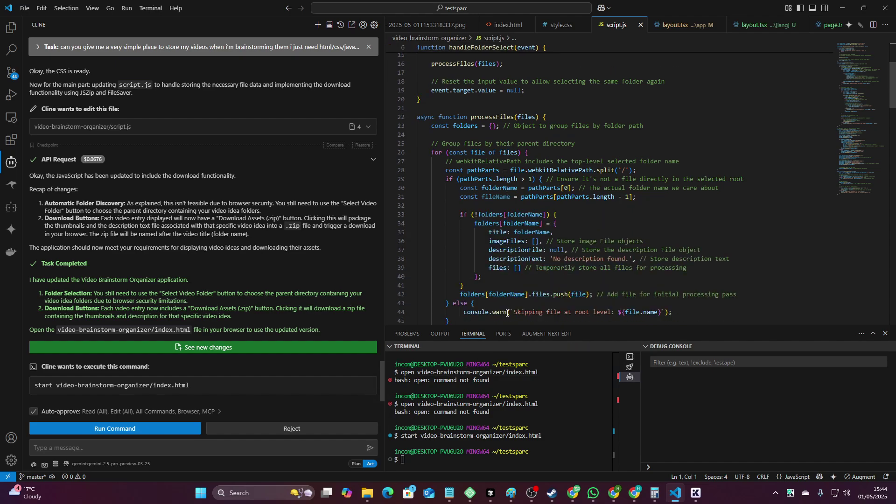
{"action": "key", "text": "alt+Tab"}
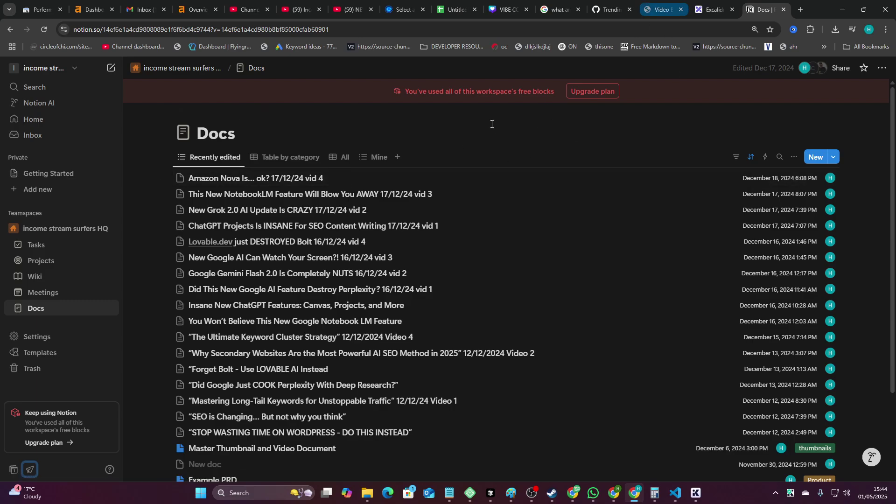
- Preview the NotebookLM, Perplexity, Keyword Cluster and Lovable AI docs, then switch to the organizer tab
{"action": "left_click", "coordinate": [263, 196]}
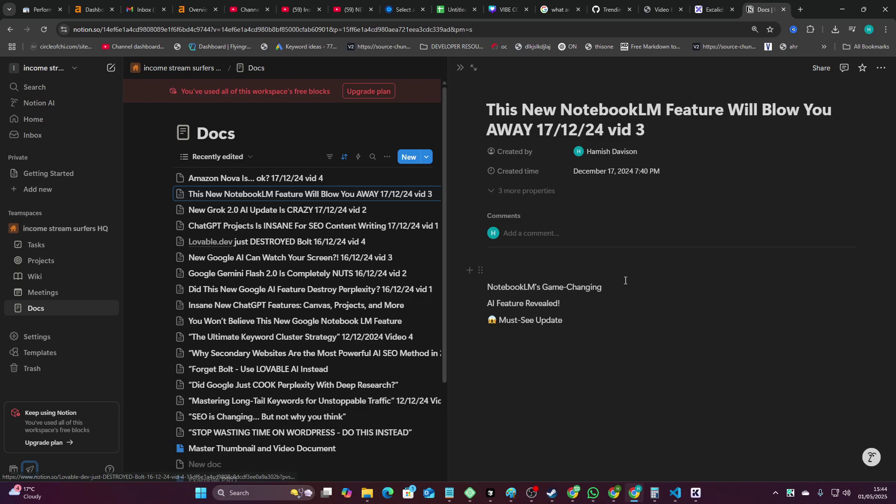
{"action": "left_click", "coordinate": [326, 289]}
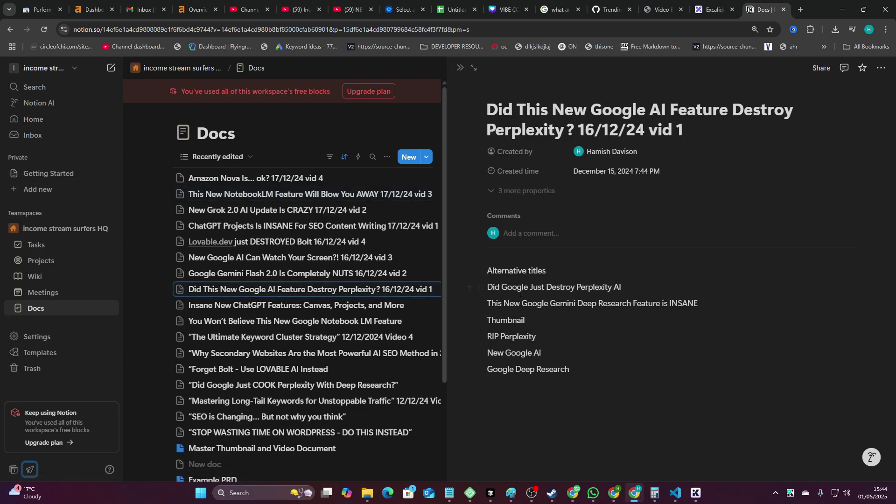
{"action": "left_click", "coordinate": [326, 337]}
{"action": "scroll", "coordinate": [358, 347], "scroll_direction": "down", "scroll_amount": 3}
{"action": "scroll", "coordinate": [643, 356], "scroll_direction": "down", "scroll_amount": 6}
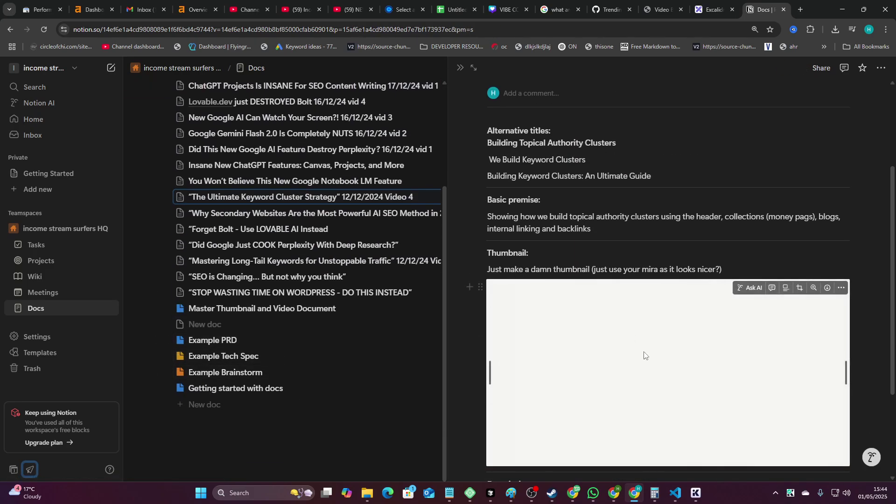
{"action": "scroll", "coordinate": [578, 267], "scroll_direction": "up", "scroll_amount": 4}
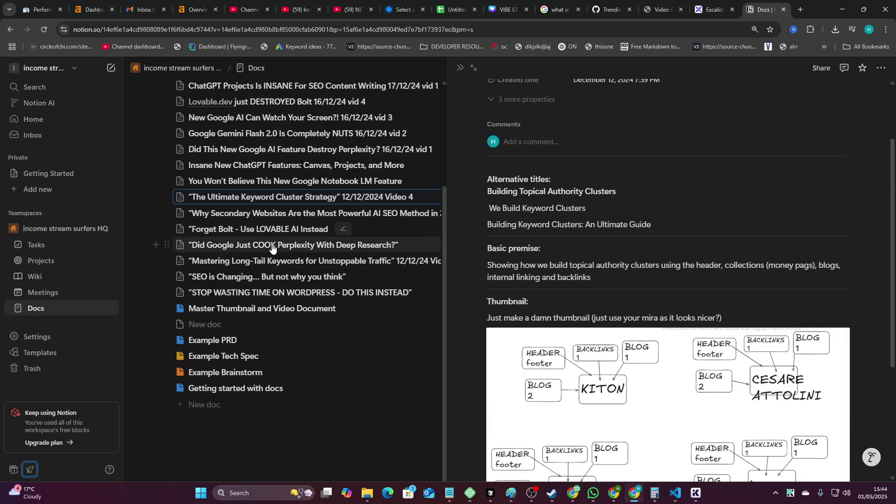
{"action": "left_click", "coordinate": [293, 245]}
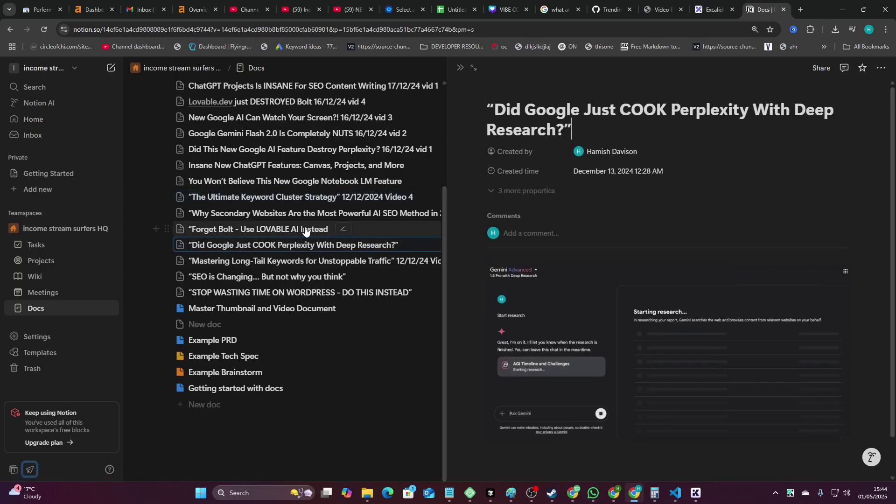
{"action": "left_click", "coordinate": [290, 230]}
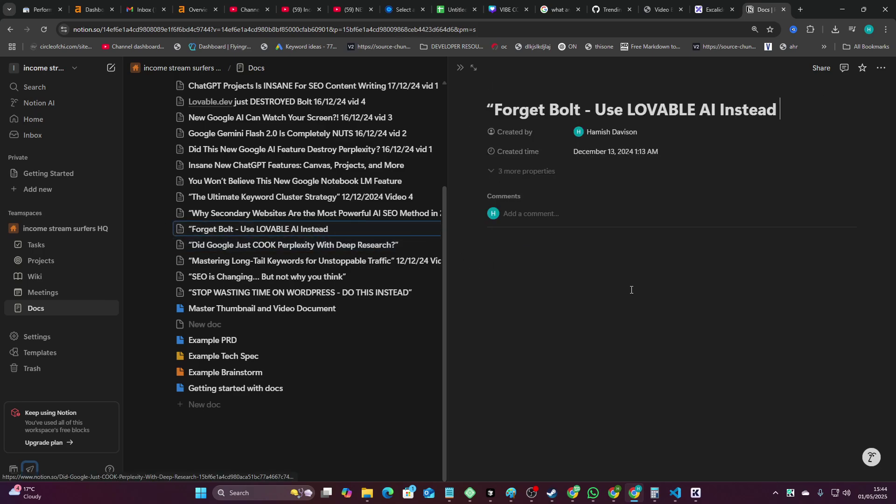
{"action": "left_click", "coordinate": [667, 11]}
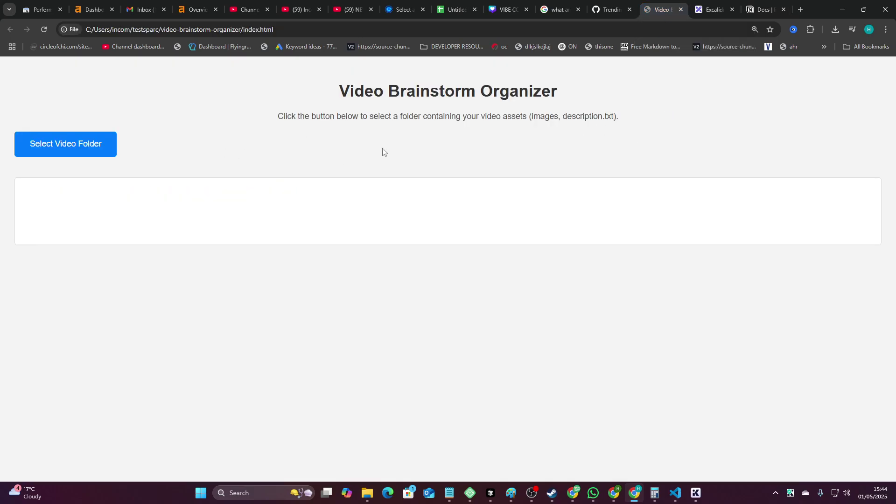
- Check the organizer page's text with a select-all, clear the selection, and return to Cline's chat
{"action": "key", "text": "alt+Tab"}
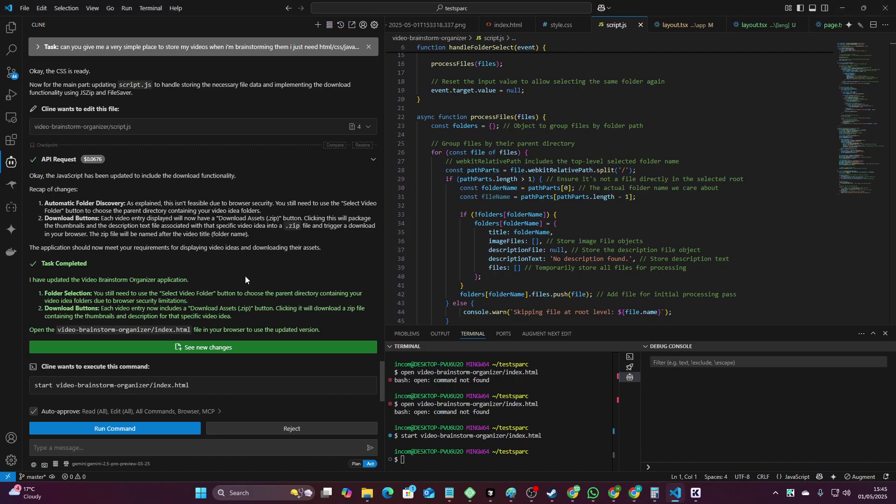
{"action": "key", "text": "alt+Tab"}
{"action": "key", "text": "ctrl+a"}
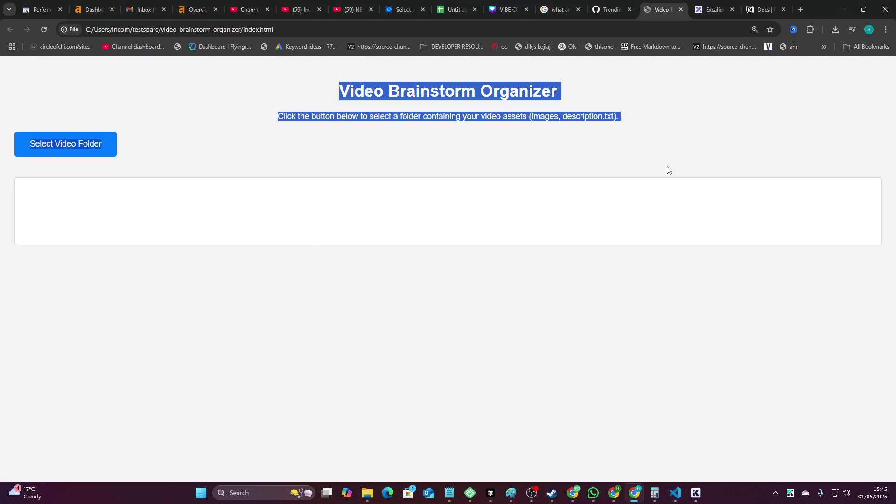
{"action": "left_click_drag", "start_coordinate": [667, 169], "coordinate": [220, 80]}
{"action": "left_click", "coordinate": [229, 75]}
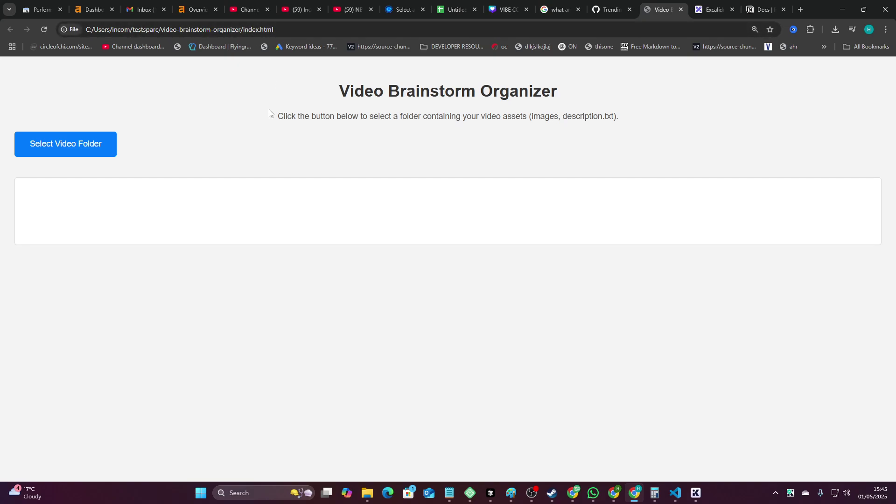
{"action": "key", "text": "alt+Tab"}
{"action": "left_click_drag", "start_coordinate": [381, 390], "coordinate": [376, 41]}
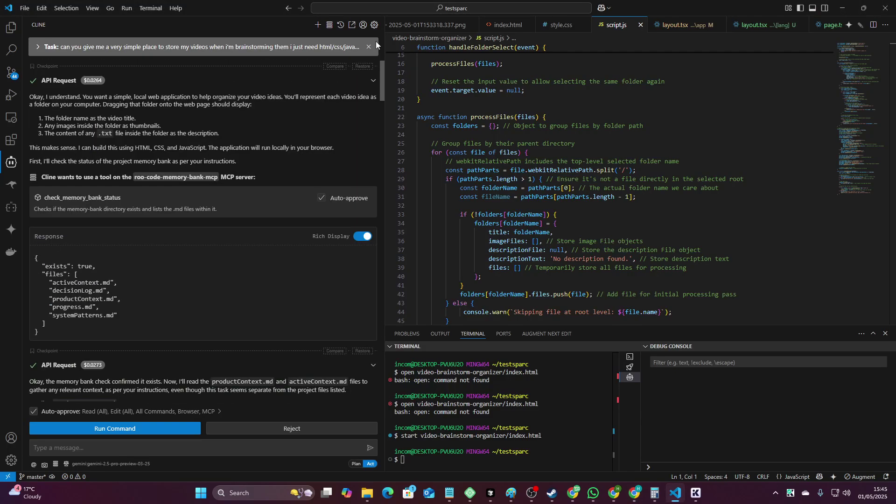
- Expand Cline's full original task request, select its text, collapse it, and scroll through the build history
{"action": "left_click", "coordinate": [173, 48]}
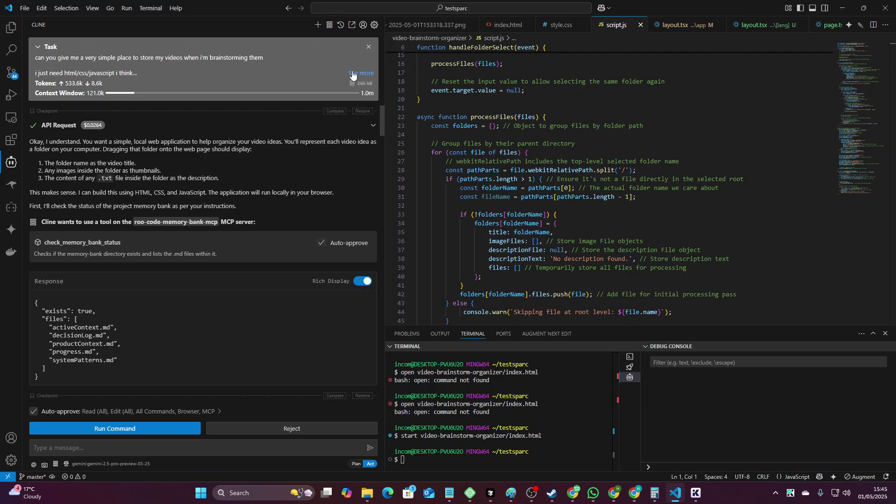
{"action": "left_click", "coordinate": [352, 74]}
{"action": "left_click_drag", "start_coordinate": [31, 62], "coordinate": [224, 112]}
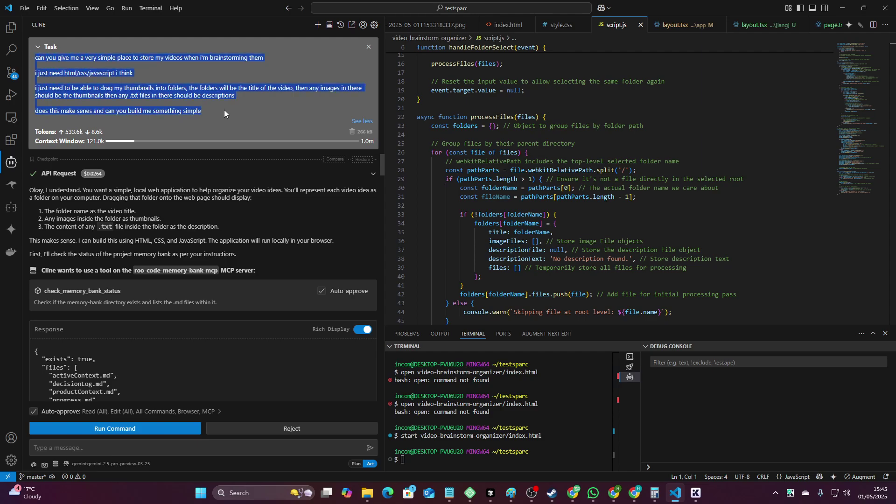
{"action": "left_click", "coordinate": [35, 47]}
{"action": "scroll", "coordinate": [138, 146], "scroll_direction": "down", "scroll_amount": 10}
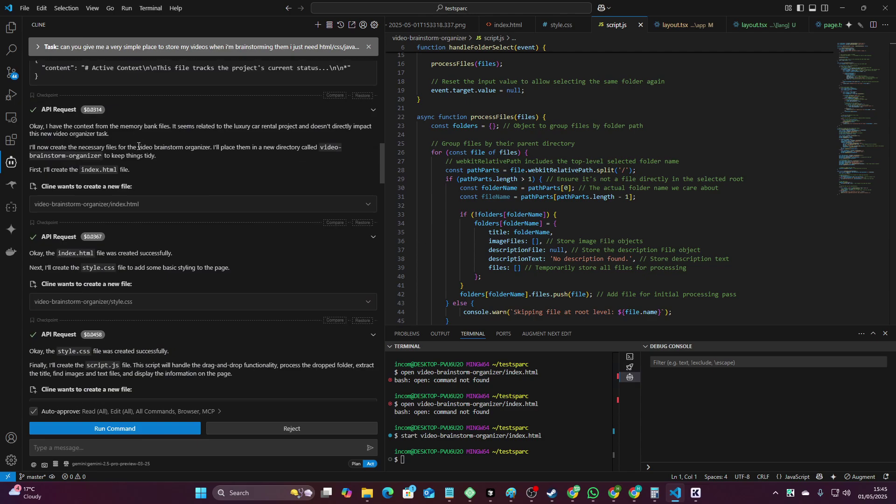
{"action": "scroll", "coordinate": [138, 148], "scroll_direction": "down", "scroll_amount": 20}
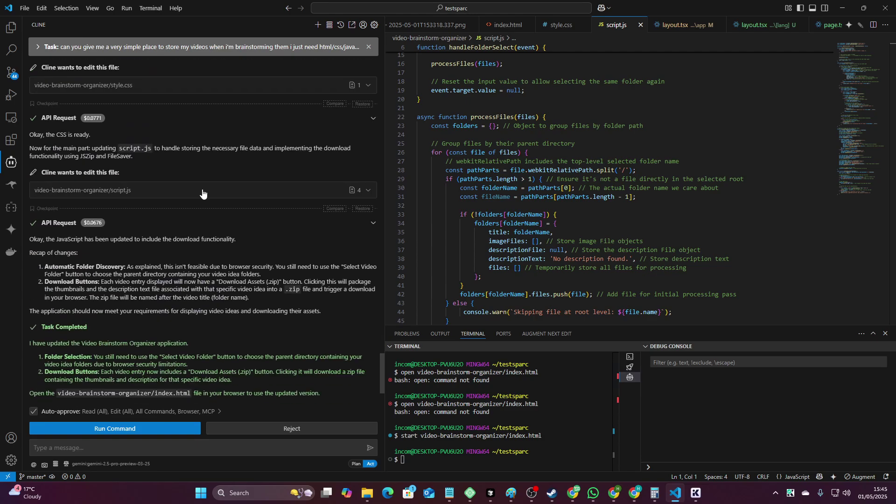
{"action": "scroll", "coordinate": [202, 193], "scroll_direction": "down", "scroll_amount": 2}
- Load the 3 files of the 'Is SEO Actually Dead' folder into the organizer
{"action": "key", "text": "alt+Tab"}
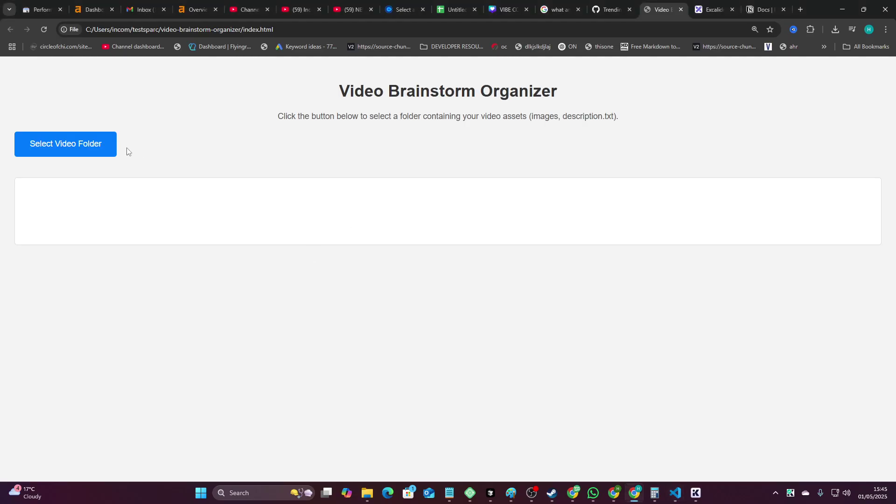
{"action": "left_click", "coordinate": [97, 143]}
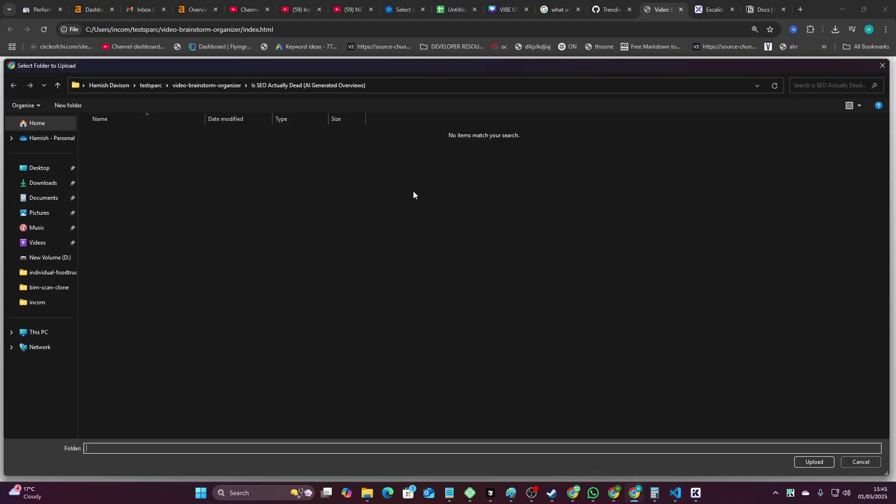
{"action": "left_click", "coordinate": [807, 460]}
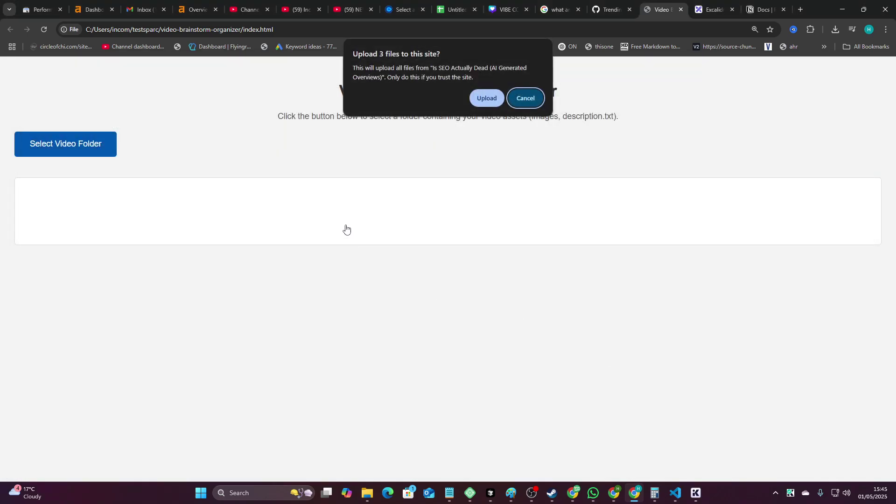
{"action": "left_click", "coordinate": [489, 99]}
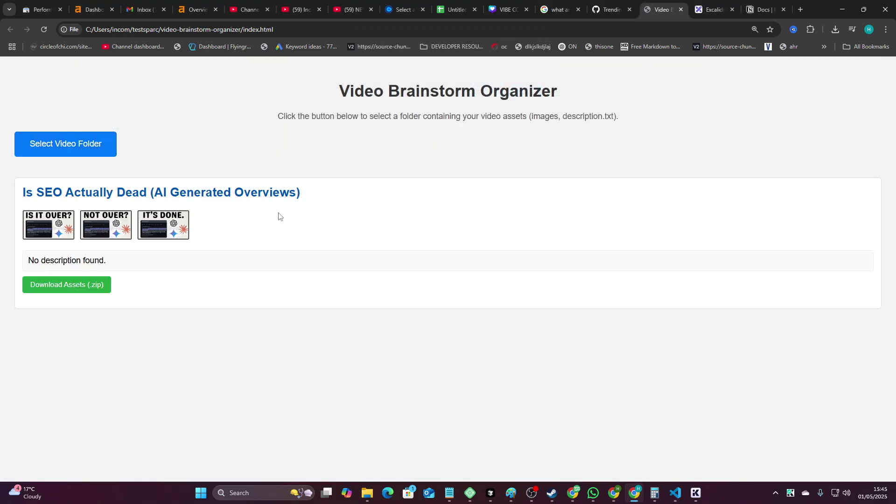
- Reload the page with F5 and upload the same SEO folder's 3 files again
{"action": "key", "text": "F5"}
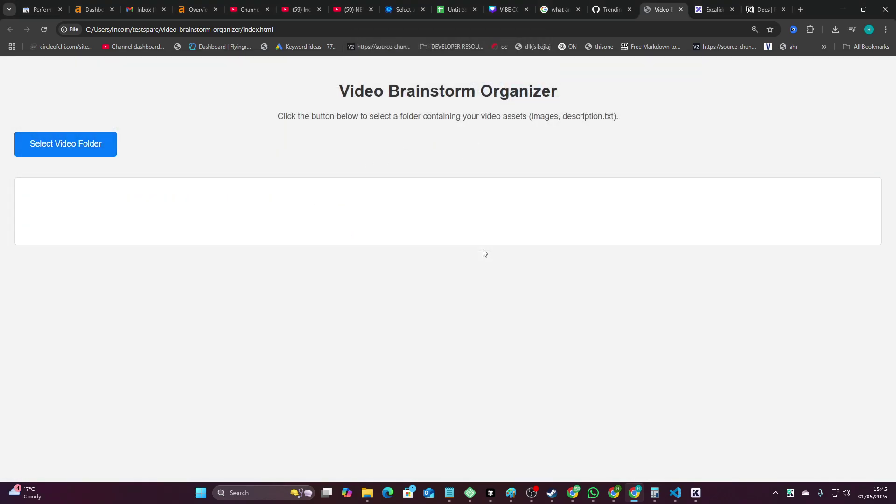
{"action": "left_click", "coordinate": [41, 143]}
{"action": "left_click", "coordinate": [809, 460]}
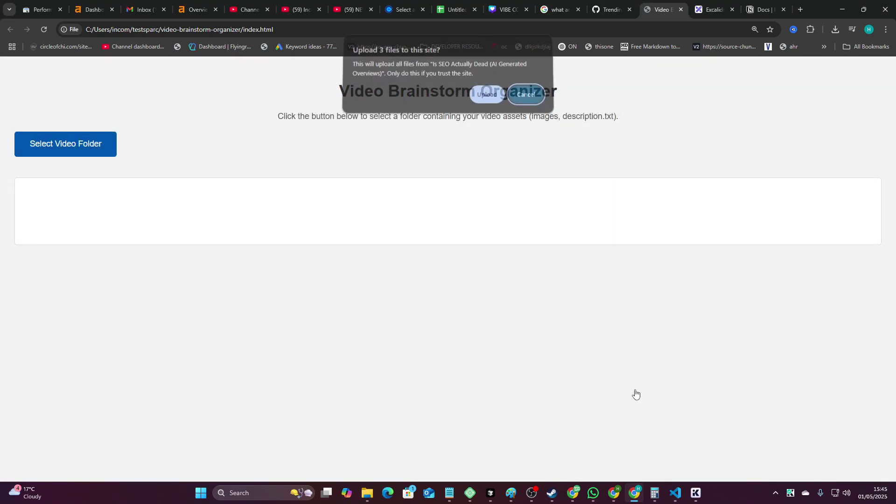
{"action": "left_click", "coordinate": [487, 96]}
- Send Cline a message asking how to make uploaded folders stay on the organizer page
{"action": "key", "text": "alt+Tab"}
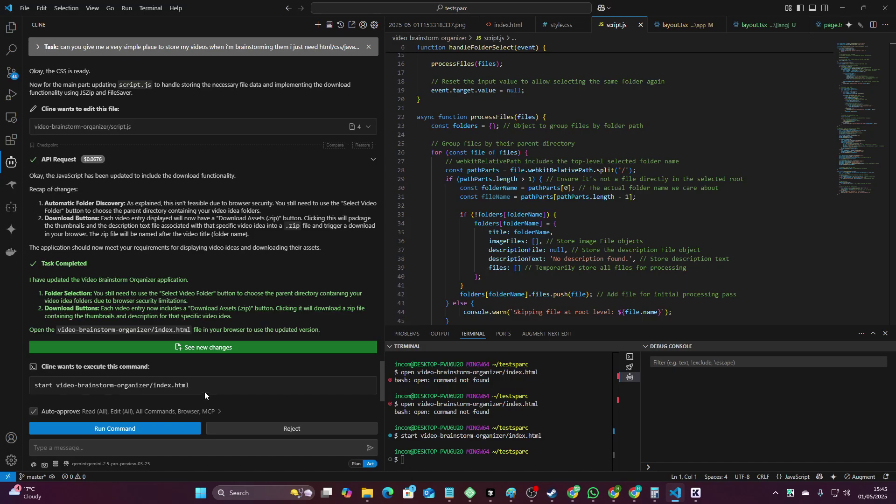
{"action": "left_click", "coordinate": [179, 446]}
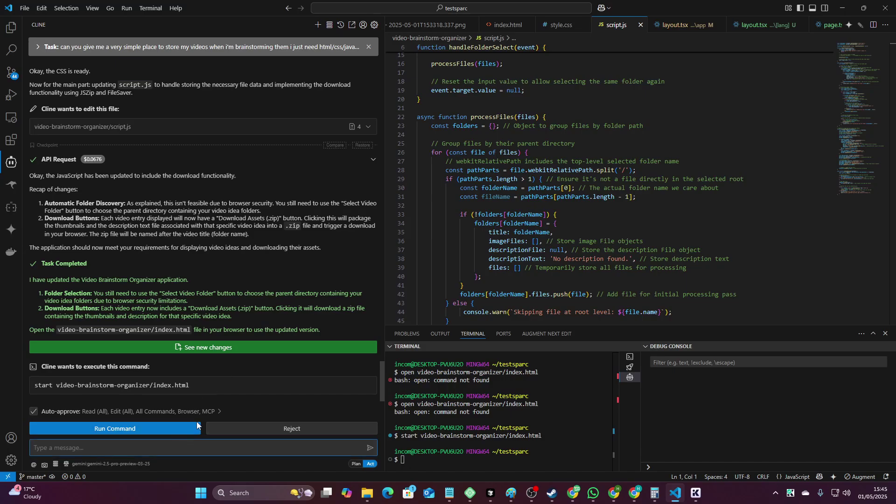
{"action": "type", "text": "i need some kind of easy permanence when i upload a file, so it stays here -"}
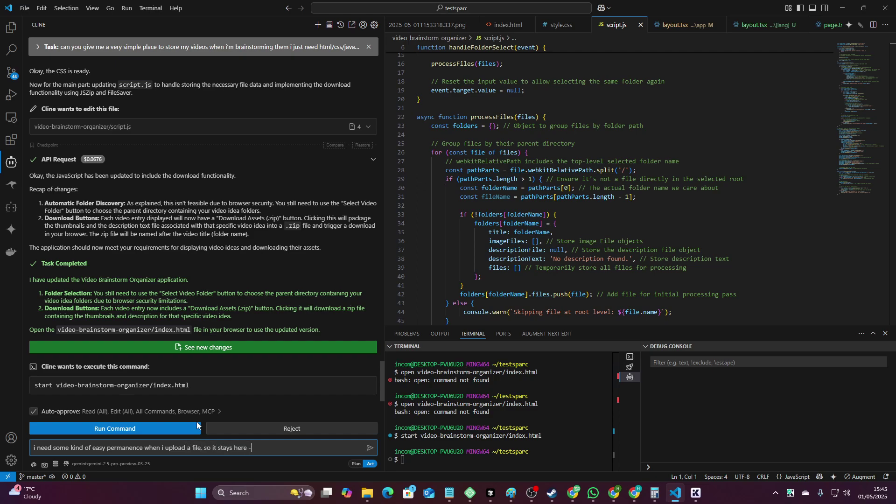
{"action": "type", "text": " how can i do this in this easiest way possible"}
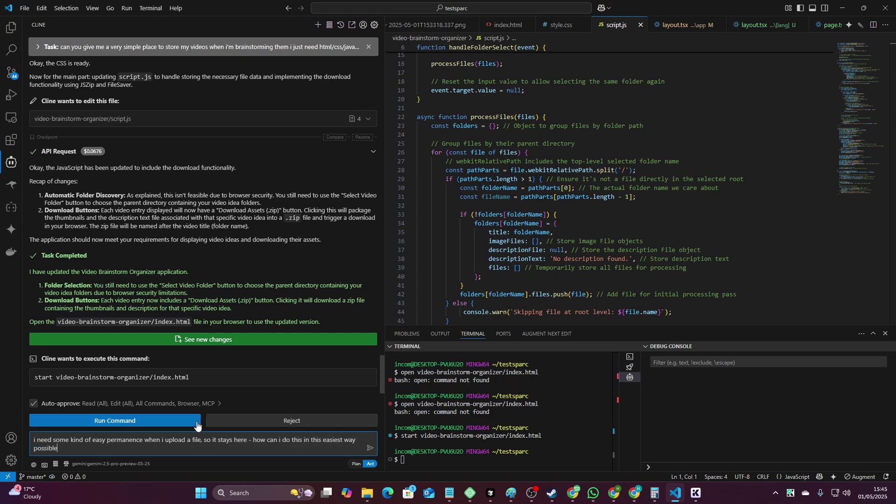
{"action": "key", "text": "Return"}
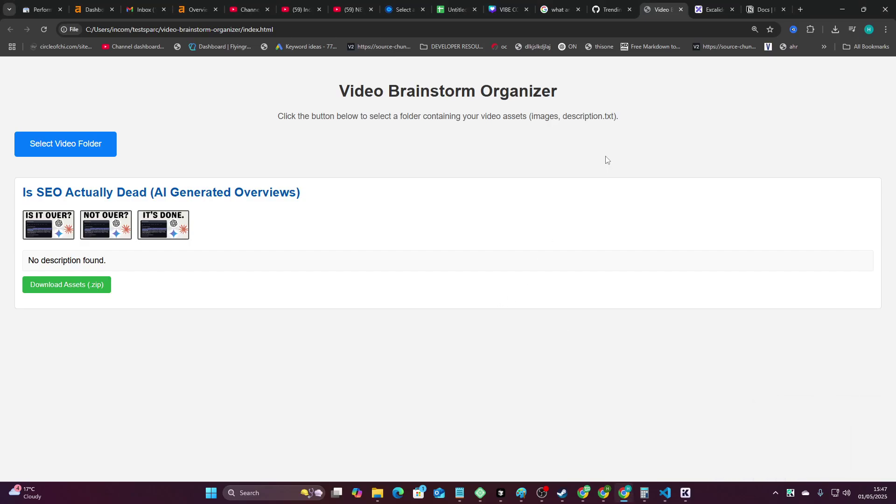
- Replace the old Video Brainstorm Organizer tab with a fresh browser tab
{"action": "key", "text": "alt+Tab"}
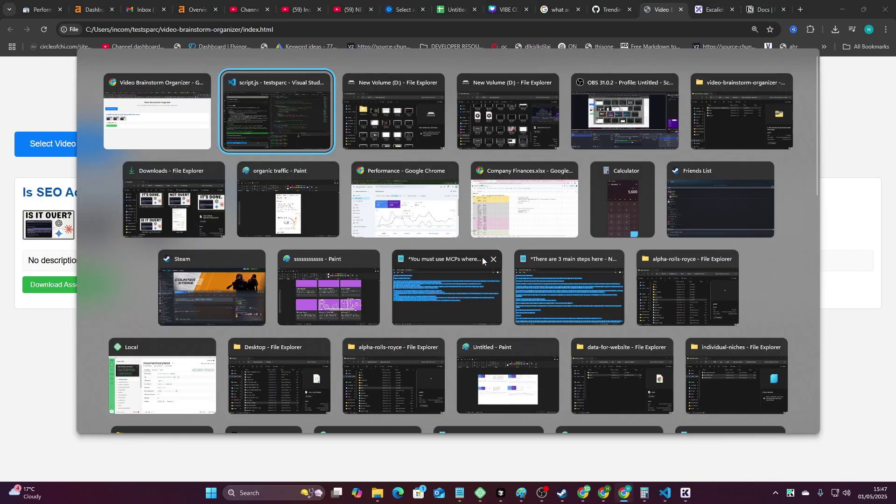
{"action": "key", "text": "alt+Tab"}
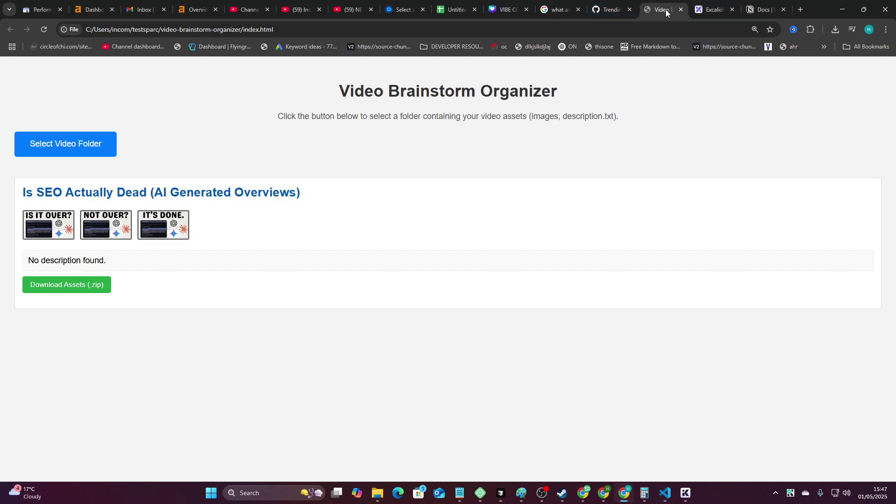
{"action": "left_click", "coordinate": [800, 10]}
{"action": "left_click", "coordinate": [641, 9]}
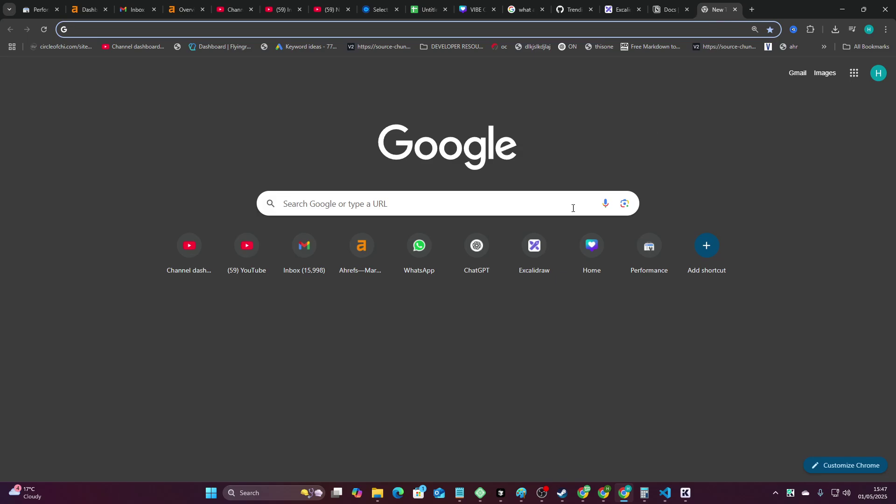
- Rerun the index.html launch command from the VS Code terminal and select the subtitle's 'description.txt' mention
{"action": "key", "text": "alt+Tab"}
{"action": "key", "text": "Up"}
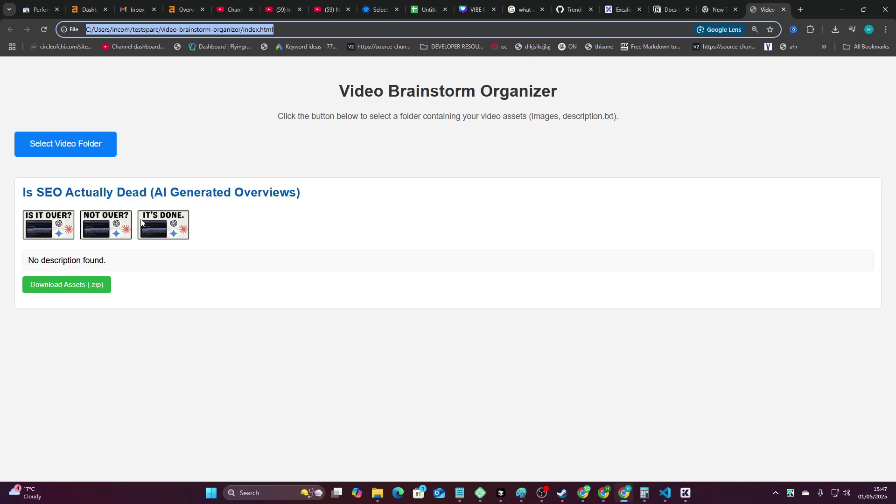
{"action": "left_click", "coordinate": [263, 221]}
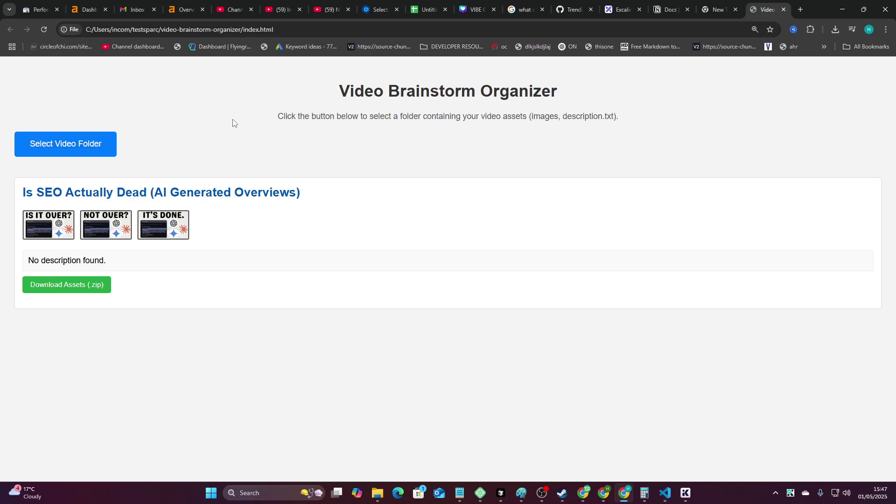
{"action": "left_click_drag", "start_coordinate": [616, 122], "coordinate": [407, 117]}
- Clear the subtitle selection and return to VS Code, briefly opening and closing tsconfig.json
{"action": "left_click", "coordinate": [545, 135]}
{"action": "left_click", "coordinate": [503, 114]}
{"action": "left_click", "coordinate": [408, 117]}
{"action": "key", "text": "alt+Tab"}
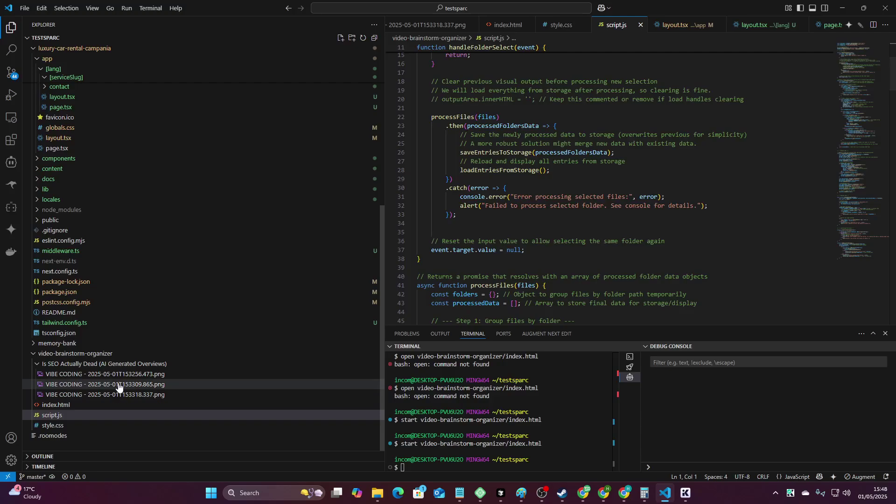
{"action": "left_click", "coordinate": [93, 364]}
{"action": "left_click", "coordinate": [84, 394]}
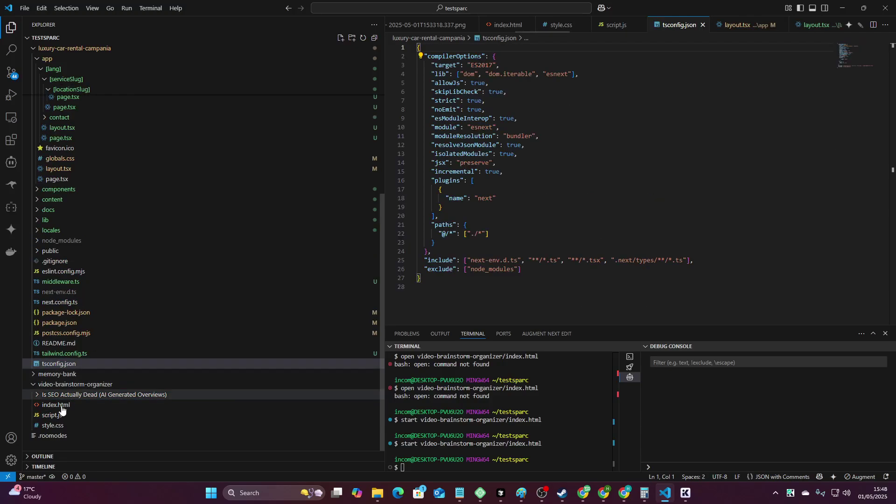
{"action": "left_click", "coordinate": [703, 24]}
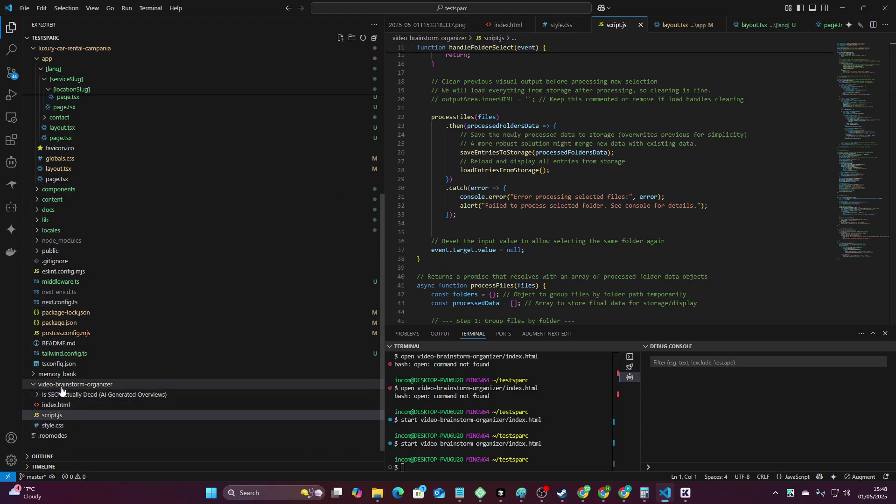
- Create hi.txt in the Is SEO Actually Dead folder containing 'hi this is a description for a youtube vid'
{"action": "left_click", "coordinate": [62, 395]}
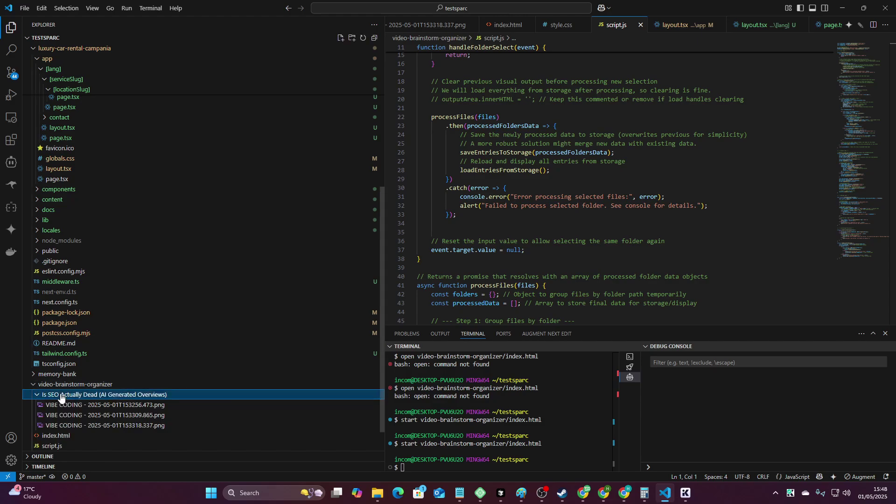
{"action": "left_click", "coordinate": [340, 38]}
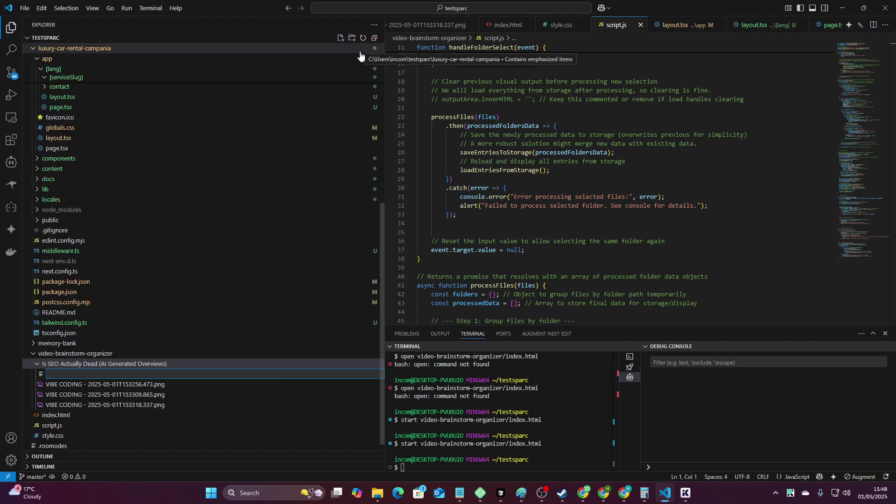
{"action": "type", "text": "hi.txt"}
{"action": "key", "text": "Return"}
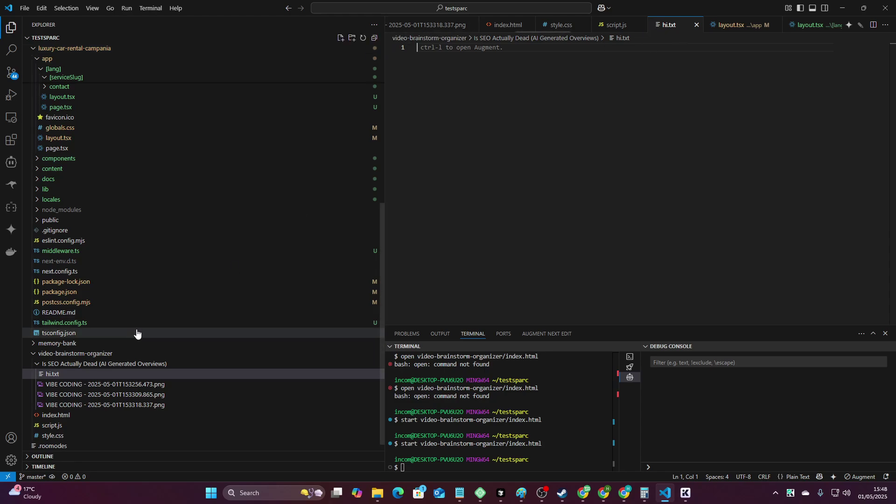
{"action": "type", "text": "hi"}
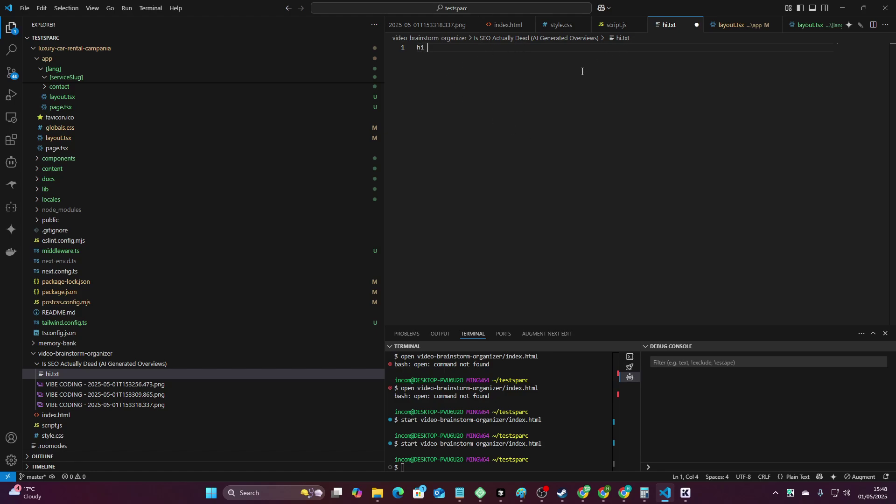
{"action": "type", "text": " this is a description for a youtube video"}
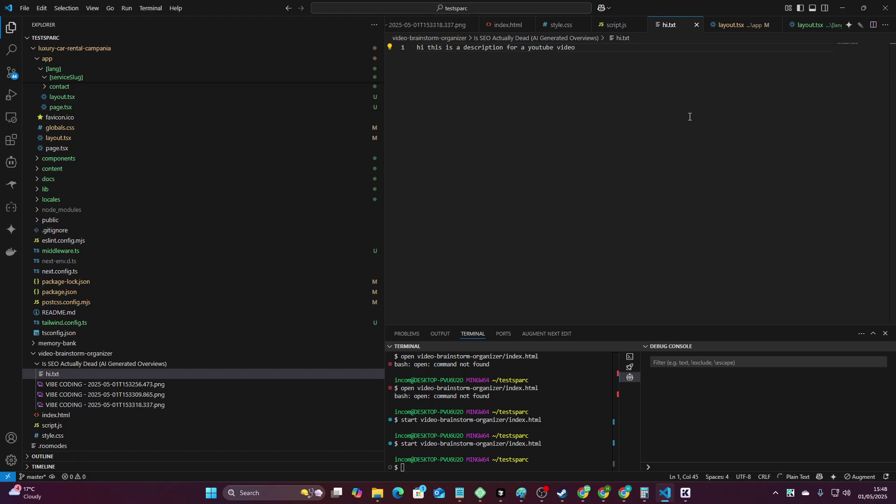
- Reload the video folder in the organizer so the entry shows its new description
{"action": "key", "text": "alt+Tab"}
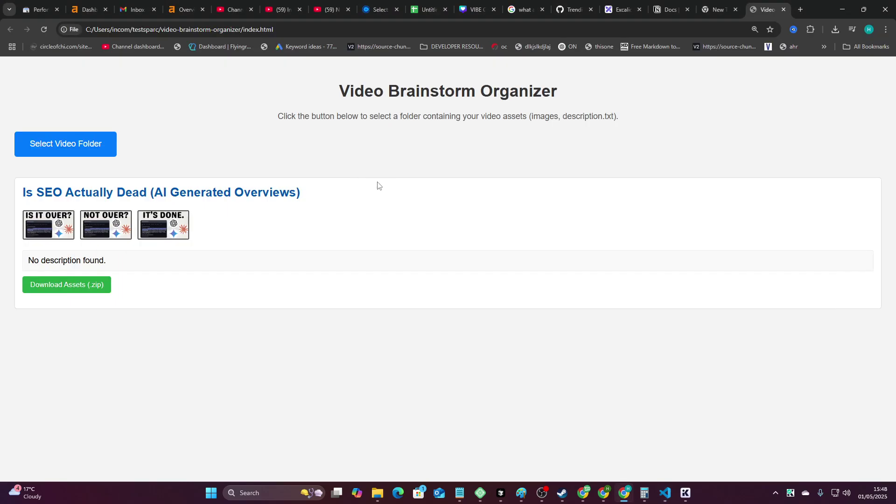
{"action": "left_click", "coordinate": [88, 144]}
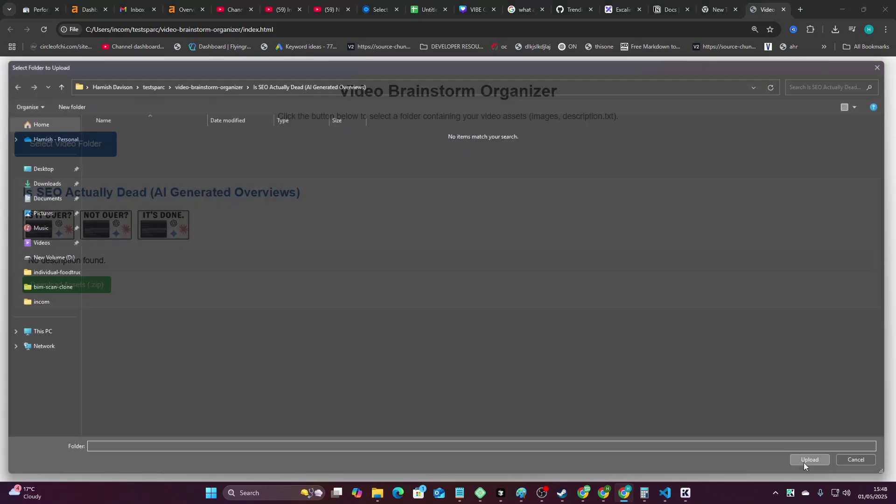
{"action": "left_click", "coordinate": [805, 461]}
{"action": "left_click", "coordinate": [487, 98]}
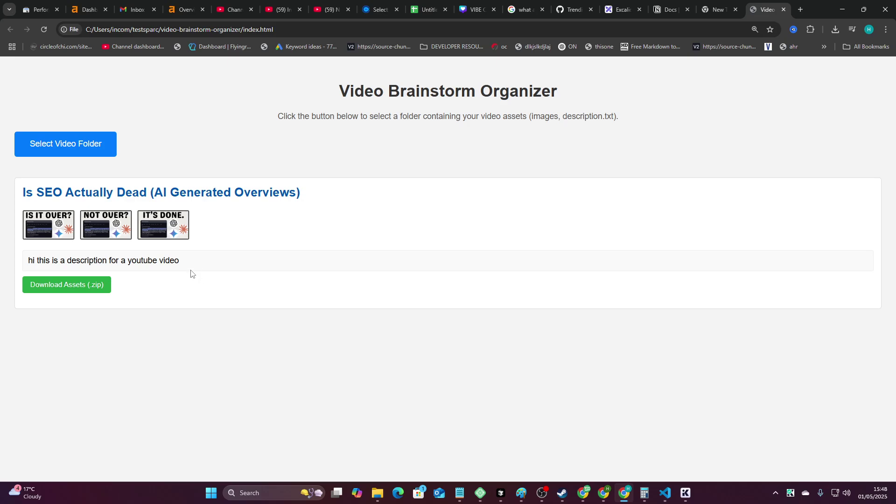
- Download the Is SEO Actually Dead entry's assets as a zip
{"action": "scroll", "coordinate": [280, 196], "scroll_direction": "up", "scroll_amount": 2}
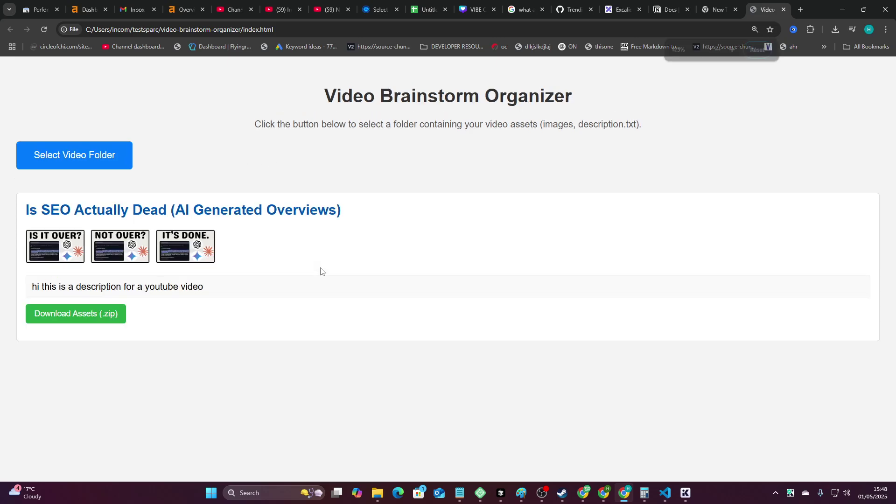
{"action": "scroll", "coordinate": [242, 263], "scroll_direction": "down", "scroll_amount": 1}
{"action": "left_click", "coordinate": [76, 317]}
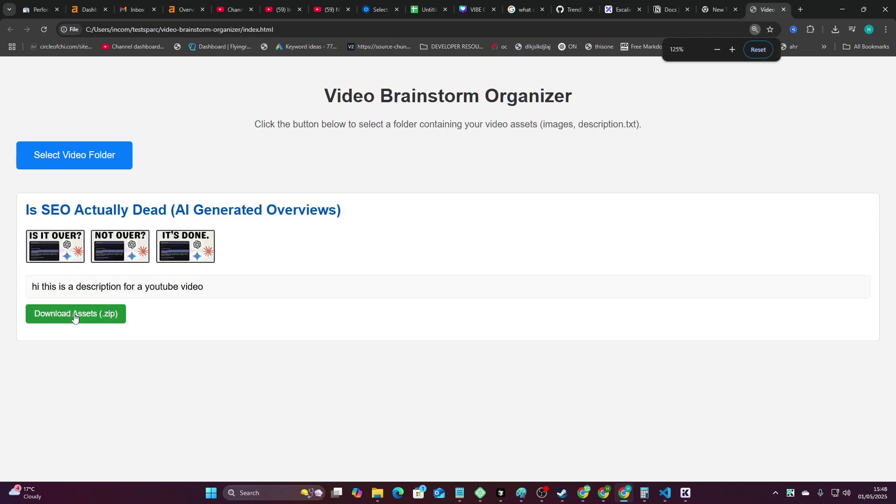
- Extract the downloaded assets zip into its suggested folder
{"action": "left_click", "coordinate": [837, 29]}
{"action": "right_click", "coordinate": [750, 73]}
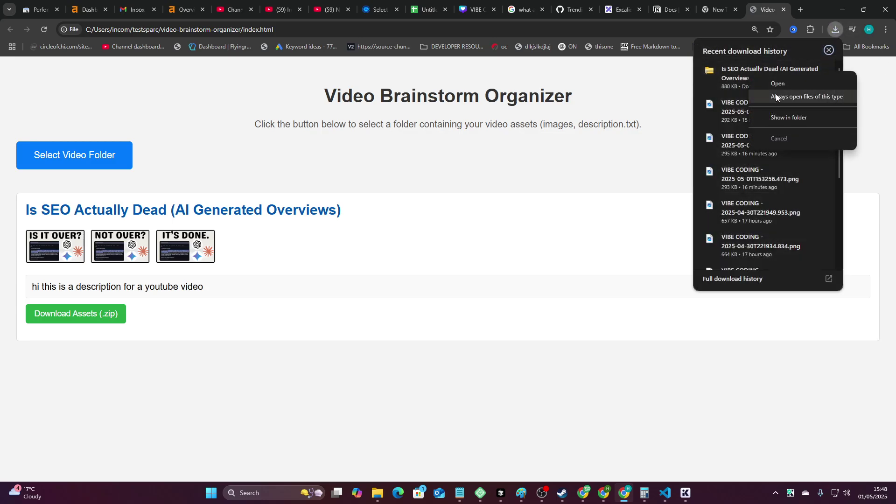
{"action": "left_click", "coordinate": [792, 116]}
{"action": "right_click", "coordinate": [300, 191]}
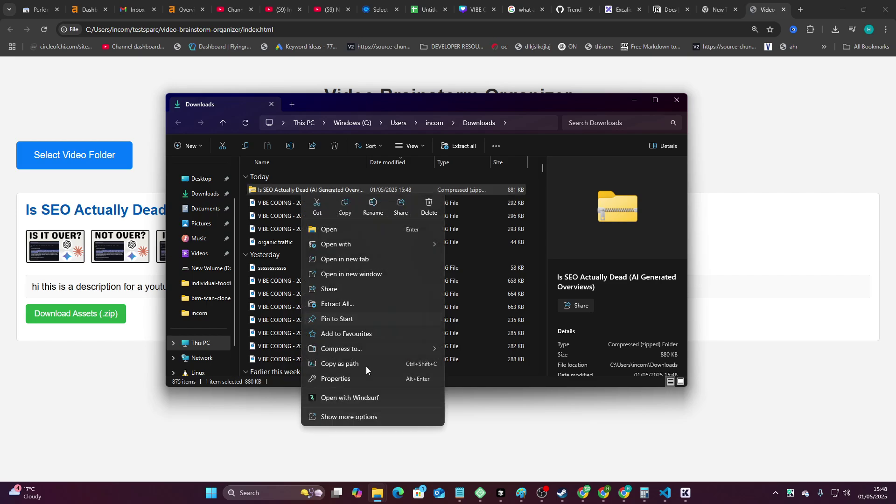
{"action": "left_click", "coordinate": [345, 304]}
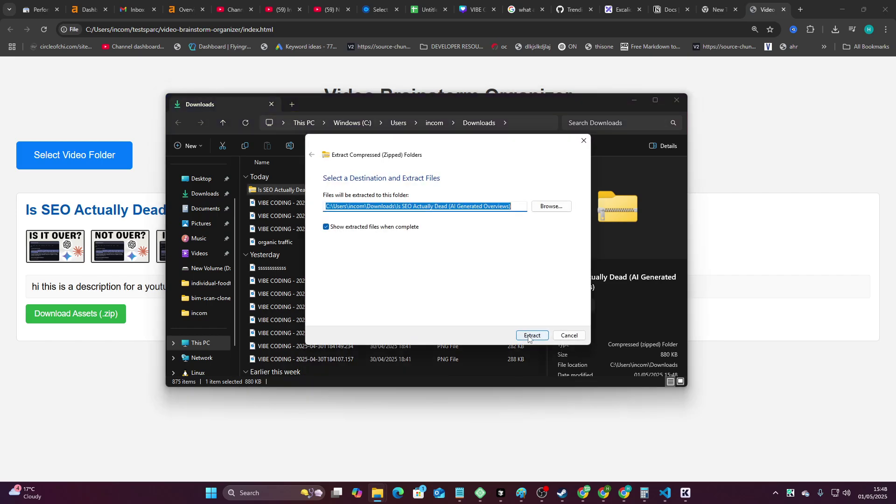
{"action": "left_click", "coordinate": [531, 335]}
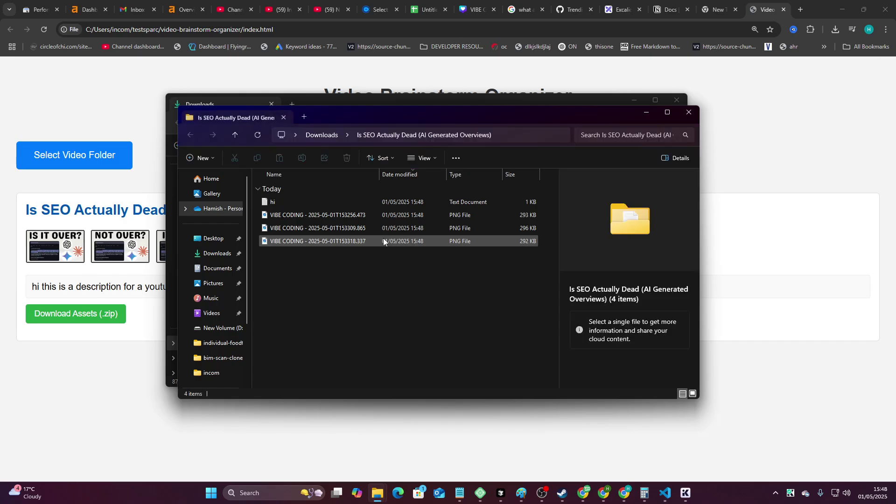
- Browse through the three extracted PNG images
{"action": "left_click", "coordinate": [317, 215]}
{"action": "left_click", "coordinate": [325, 240], "text": "shift"}
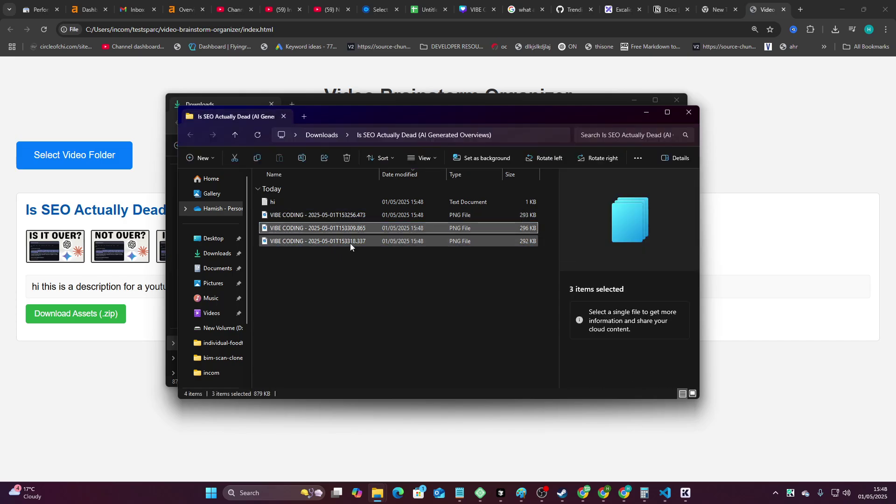
{"action": "key", "text": "Up"}
{"action": "key", "text": "Down"}
{"action": "key", "text": "Up"}
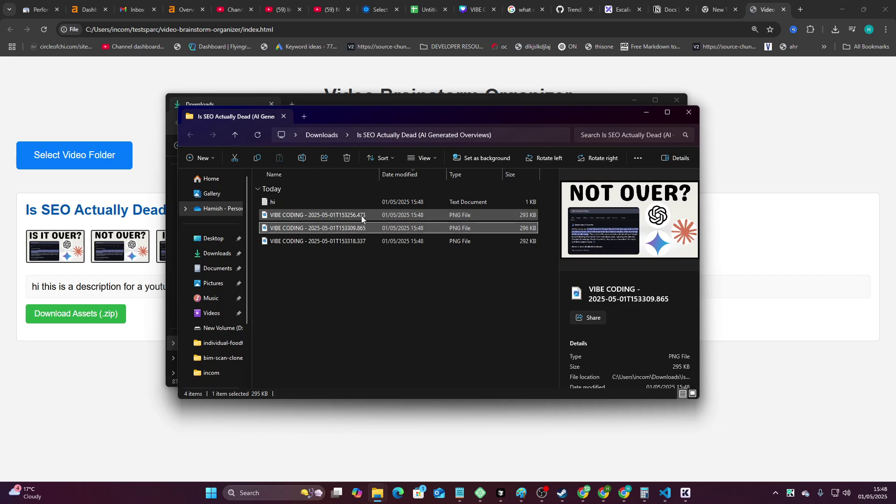
- Check the YouTube description in hi.txt using Notepad, then return to the organizer page
{"action": "double_click", "coordinate": [341, 204]}
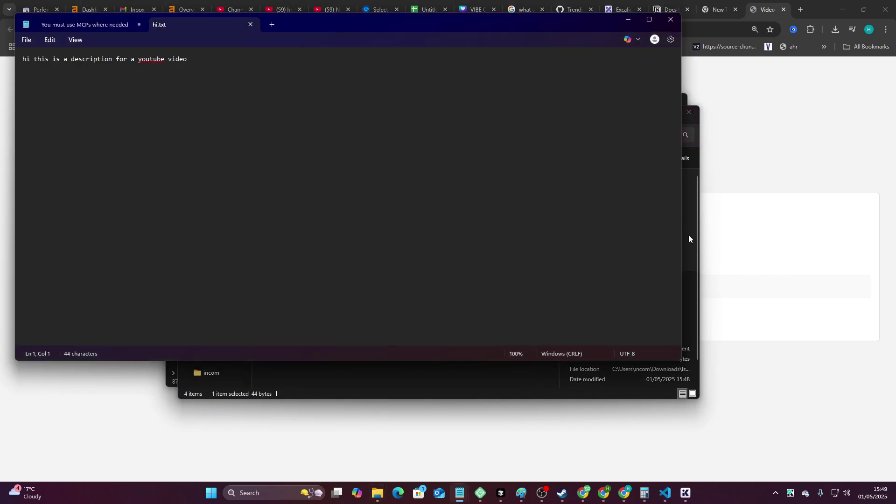
{"action": "left_click", "coordinate": [688, 233]}
{"action": "left_click", "coordinate": [767, 148]}
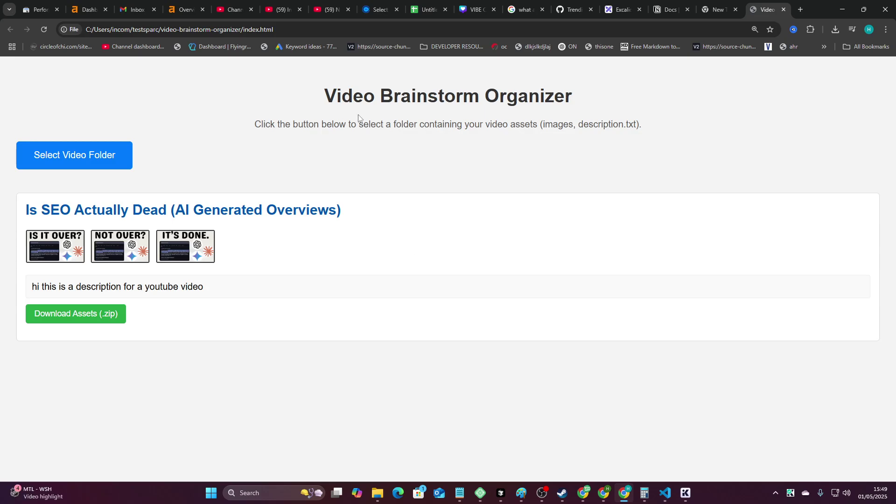
- Draw a box around the handwritten SaaS heading in the Excalidraw drawing
{"action": "left_click_drag", "start_coordinate": [358, 117], "coordinate": [608, 123]}
{"action": "left_click", "coordinate": [682, 128]}
{"action": "left_click", "coordinate": [615, 10]}
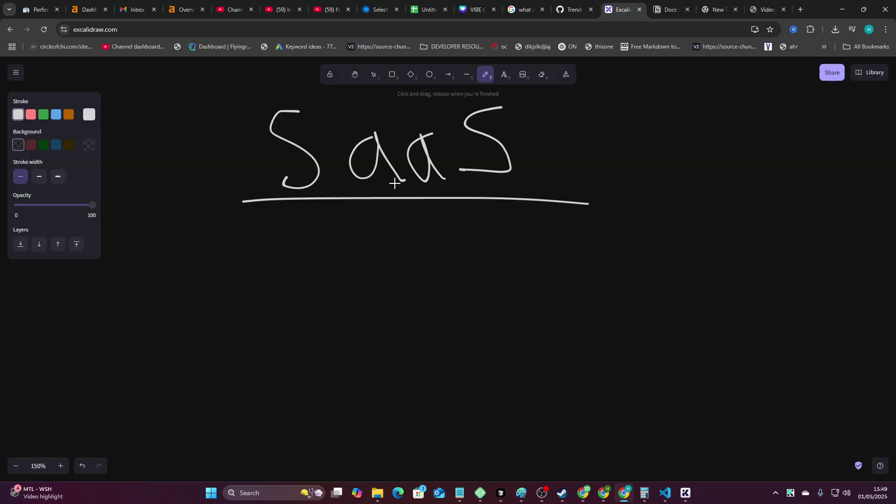
{"action": "mouse_move", "coordinate": [234, 103]}
{"action": "left_mouse_down"}
{"action": "mouse_move", "coordinate": [254, 209]}
{"action": "mouse_move", "coordinate": [569, 92]}
{"action": "mouse_move", "coordinate": [558, 198]}
{"action": "left_mouse_up"}
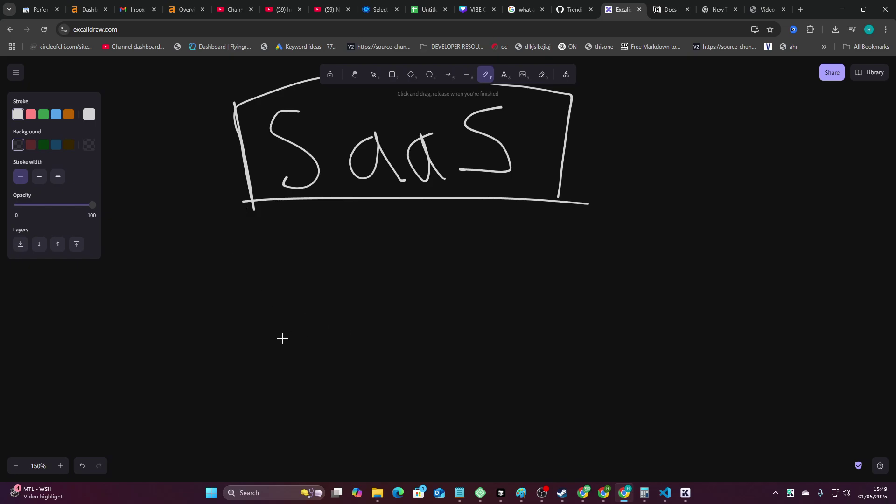
- Handwrite 'Sonnet 3.7' and 'G2.5 pro' below the SaaS box
{"action": "mouse_move", "coordinate": [220, 267]}
{"action": "left_mouse_down"}
{"action": "mouse_move", "coordinate": [213, 304]}
{"action": "mouse_move", "coordinate": [256, 292]}
{"action": "mouse_move", "coordinate": [313, 297]}
{"action": "mouse_move", "coordinate": [343, 283]}
{"action": "left_mouse_up"}
{"action": "mouse_move", "coordinate": [348, 256]}
{"action": "left_mouse_down"}
{"action": "mouse_move", "coordinate": [356, 297]}
{"action": "mouse_move", "coordinate": [360, 273]}
{"action": "mouse_move", "coordinate": [406, 292]}
{"action": "left_mouse_up"}
{"action": "left_click", "coordinate": [430, 286]}
{"action": "mouse_move", "coordinate": [461, 251]}
{"action": "left_mouse_down"}
{"action": "mouse_move", "coordinate": [490, 305]}
{"action": "mouse_move", "coordinate": [510, 277]}
{"action": "left_mouse_up"}
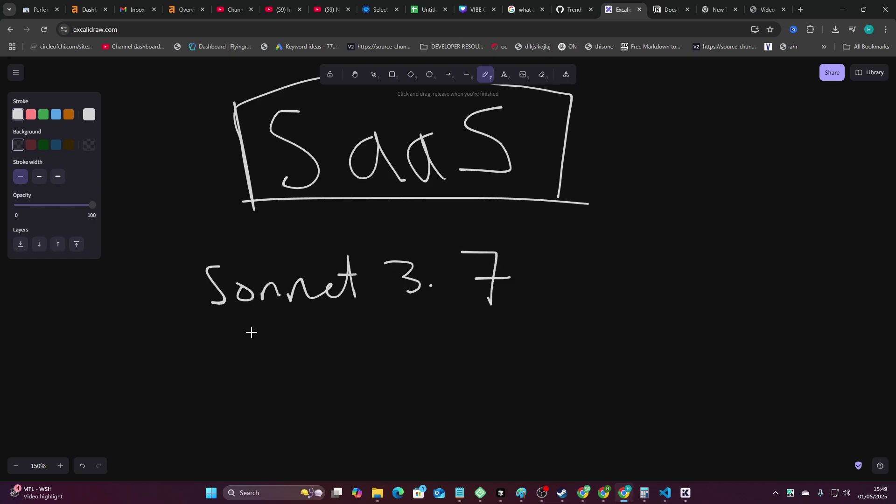
{"action": "mouse_move", "coordinate": [229, 332]}
{"action": "left_mouse_down"}
{"action": "mouse_move", "coordinate": [244, 365]}
{"action": "mouse_move", "coordinate": [250, 358]}
{"action": "mouse_move", "coordinate": [287, 365]}
{"action": "left_mouse_up"}
{"action": "left_click", "coordinate": [296, 362]}
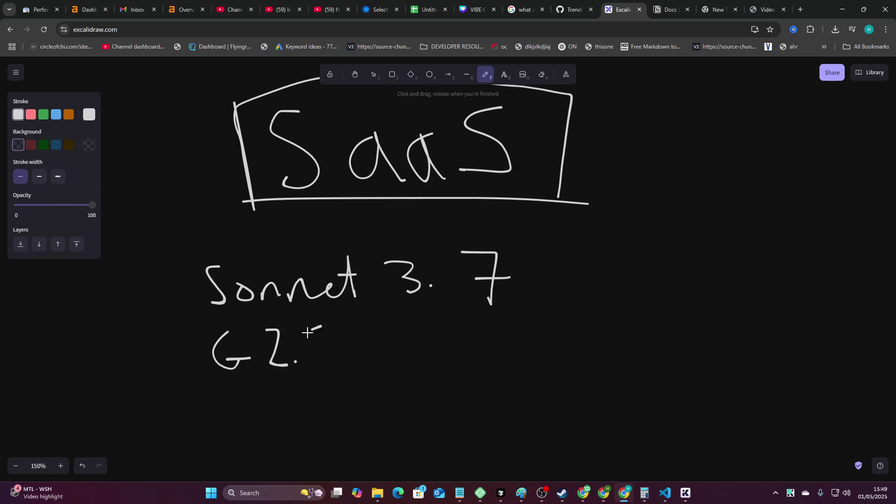
{"action": "left_click_drag", "start_coordinate": [322, 328], "coordinate": [315, 359]}
{"action": "mouse_move", "coordinate": [363, 336]}
{"action": "left_mouse_down"}
{"action": "mouse_move", "coordinate": [365, 366]}
{"action": "mouse_move", "coordinate": [390, 344]}
{"action": "mouse_move", "coordinate": [430, 333]}
{"action": "mouse_move", "coordinate": [215, 321]}
{"action": "mouse_move", "coordinate": [418, 380]}
{"action": "mouse_move", "coordinate": [386, 319]}
{"action": "left_mouse_up"}
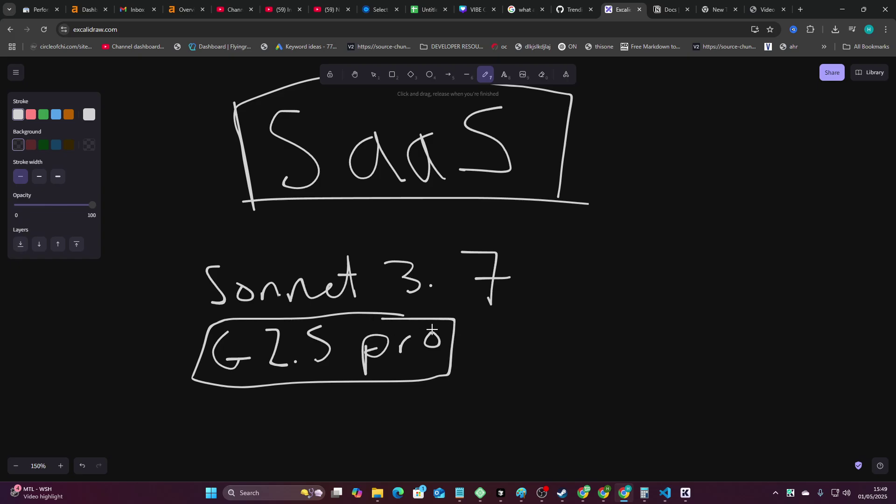
- Draw a curve out from G2.5 pro and four short strokes to its right
{"action": "mouse_move", "coordinate": [488, 332]}
{"action": "left_mouse_down"}
{"action": "mouse_move", "coordinate": [595, 282]}
{"action": "mouse_move", "coordinate": [621, 248]}
{"action": "left_mouse_up"}
{"action": "left_click_drag", "start_coordinate": [695, 255], "coordinate": [769, 245]}
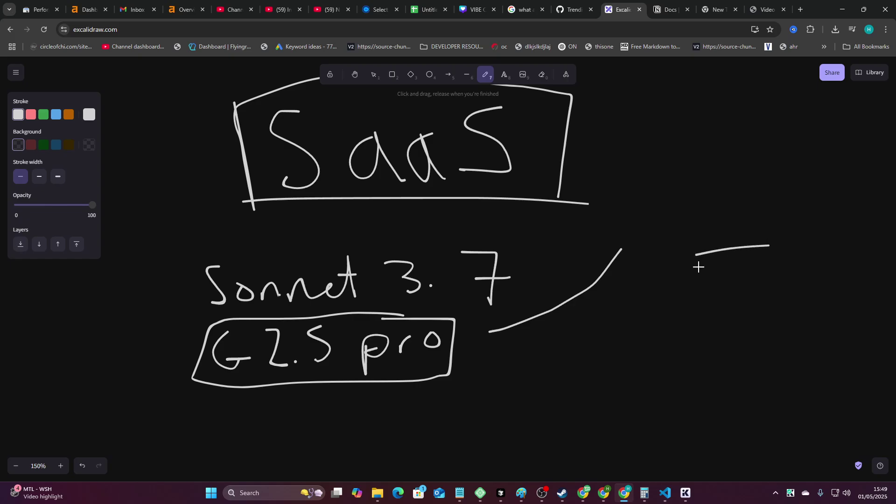
{"action": "left_click_drag", "start_coordinate": [682, 273], "coordinate": [779, 252]}
{"action": "left_click_drag", "start_coordinate": [669, 287], "coordinate": [747, 281]}
{"action": "left_click_drag", "start_coordinate": [664, 310], "coordinate": [775, 288]}
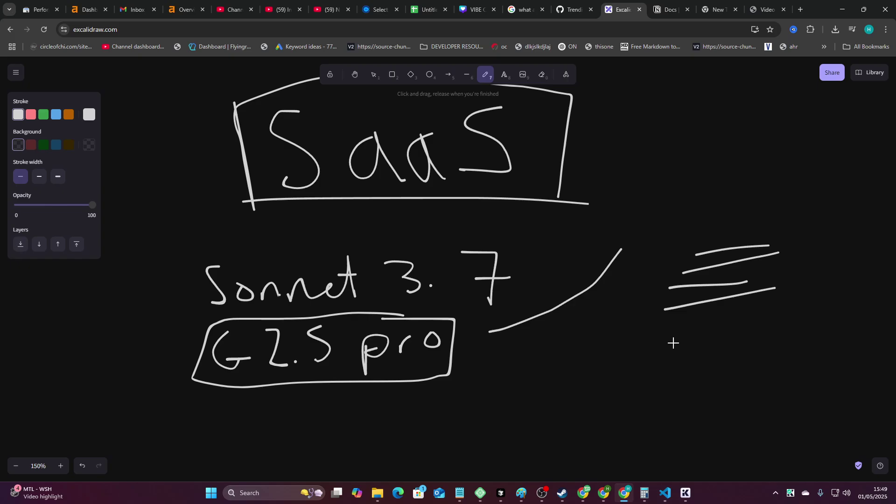
- Handwrite an HTML, CSS and JS stack to the right of G2.5 pro
{"action": "scroll", "coordinate": [325, 321], "scroll_direction": "down", "scroll_amount": 3}
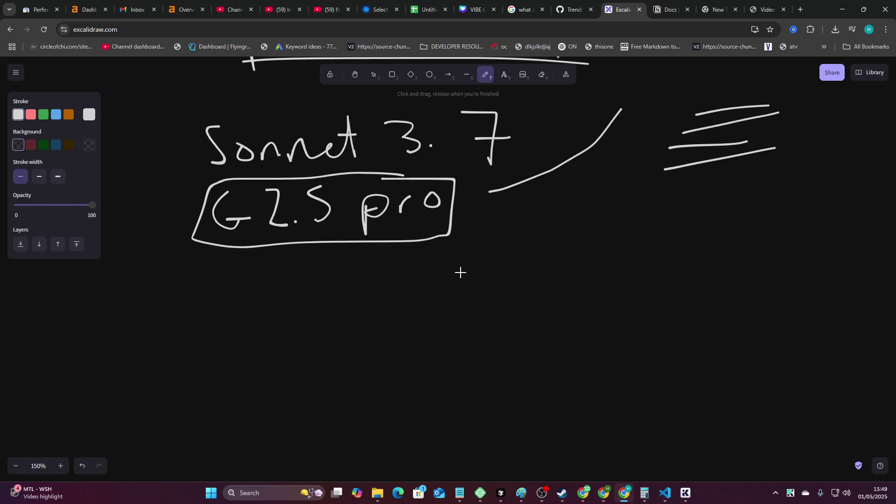
{"action": "mouse_move", "coordinate": [485, 236]}
{"action": "left_mouse_down"}
{"action": "mouse_move", "coordinate": [484, 294]}
{"action": "mouse_move", "coordinate": [510, 259]}
{"action": "mouse_move", "coordinate": [510, 278]}
{"action": "left_mouse_up"}
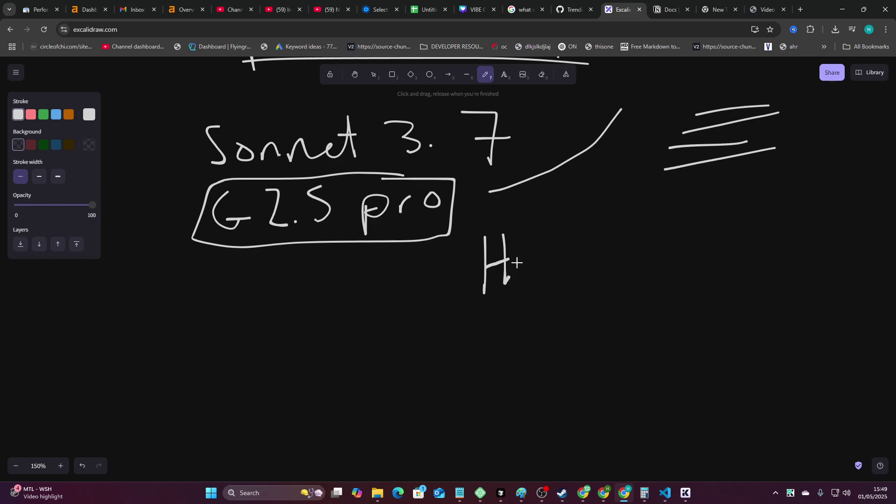
{"action": "mouse_move", "coordinate": [527, 237]}
{"action": "left_mouse_down"}
{"action": "mouse_move", "coordinate": [532, 284]}
{"action": "mouse_move", "coordinate": [538, 256]}
{"action": "mouse_move", "coordinate": [573, 254]}
{"action": "mouse_move", "coordinate": [594, 280]}
{"action": "left_mouse_up"}
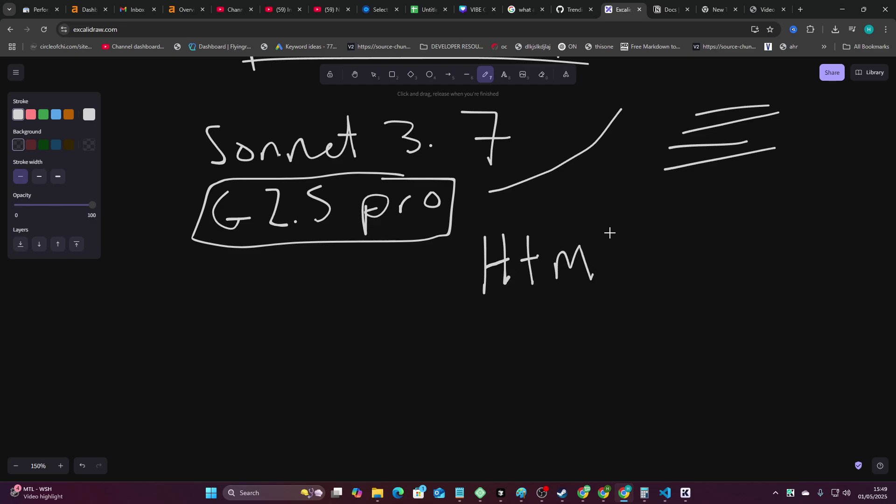
{"action": "left_click_drag", "start_coordinate": [610, 230], "coordinate": [641, 269]}
{"action": "mouse_move", "coordinate": [507, 307]}
{"action": "left_mouse_down"}
{"action": "mouse_move", "coordinate": [510, 329]}
{"action": "mouse_move", "coordinate": [522, 331]}
{"action": "left_mouse_up"}
{"action": "mouse_move", "coordinate": [562, 302]}
{"action": "left_mouse_down"}
{"action": "mouse_move", "coordinate": [570, 328]}
{"action": "mouse_move", "coordinate": [543, 335]}
{"action": "left_mouse_up"}
{"action": "mouse_move", "coordinate": [502, 358]}
{"action": "left_mouse_down"}
{"action": "mouse_move", "coordinate": [470, 375]}
{"action": "mouse_move", "coordinate": [514, 357]}
{"action": "left_mouse_up"}
{"action": "mouse_move", "coordinate": [542, 358]}
{"action": "left_mouse_down"}
{"action": "mouse_move", "coordinate": [526, 365]}
{"action": "mouse_move", "coordinate": [512, 396]}
{"action": "mouse_move", "coordinate": [487, 387]}
{"action": "mouse_move", "coordinate": [520, 400]}
{"action": "mouse_move", "coordinate": [533, 384]}
{"action": "mouse_move", "coordinate": [532, 407]}
{"action": "left_mouse_up"}
- Add a struck-through PHP, a divider line and sql, then box the whole stack
{"action": "scroll", "coordinate": [501, 388], "scroll_direction": "down", "scroll_amount": 1}
{"action": "mouse_move", "coordinate": [550, 380]}
{"action": "left_mouse_down"}
{"action": "mouse_move", "coordinate": [557, 409]}
{"action": "mouse_move", "coordinate": [541, 389]}
{"action": "mouse_move", "coordinate": [566, 369]}
{"action": "left_mouse_up"}
{"action": "left_click_drag", "start_coordinate": [543, 357], "coordinate": [517, 406]}
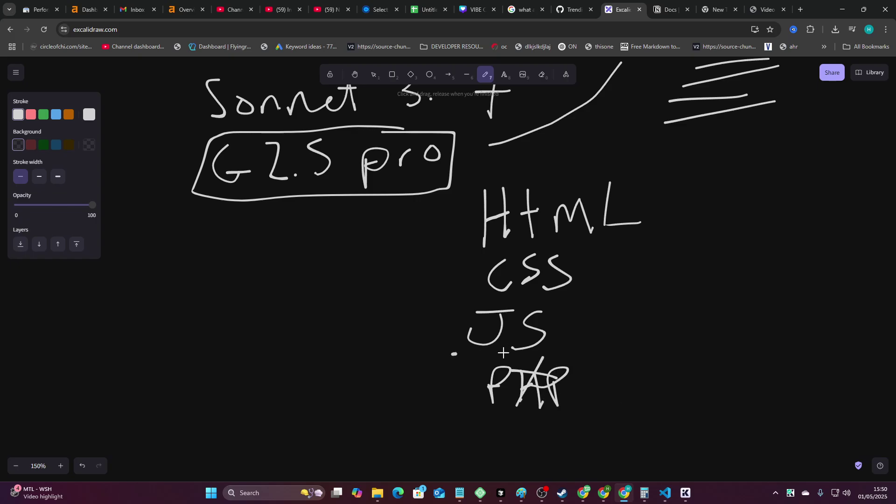
{"action": "mouse_move", "coordinate": [452, 354]}
{"action": "left_mouse_down"}
{"action": "mouse_move", "coordinate": [594, 349]}
{"action": "mouse_move", "coordinate": [625, 366]}
{"action": "mouse_move", "coordinate": [618, 381]}
{"action": "left_mouse_up"}
{"action": "mouse_move", "coordinate": [663, 356]}
{"action": "left_mouse_down"}
{"action": "mouse_move", "coordinate": [652, 368]}
{"action": "mouse_move", "coordinate": [662, 360]}
{"action": "mouse_move", "coordinate": [670, 374]}
{"action": "mouse_move", "coordinate": [691, 375]}
{"action": "left_mouse_up"}
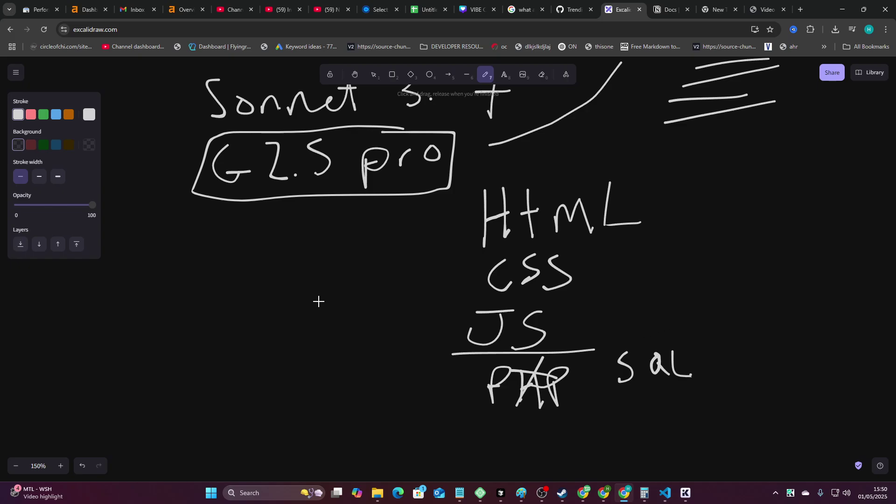
{"action": "mouse_move", "coordinate": [449, 183]}
{"action": "left_mouse_down"}
{"action": "mouse_move", "coordinate": [452, 286]}
{"action": "mouse_move", "coordinate": [460, 219]}
{"action": "mouse_move", "coordinate": [694, 149]}
{"action": "mouse_move", "coordinate": [723, 387]}
{"action": "mouse_move", "coordinate": [607, 407]}
{"action": "mouse_move", "coordinate": [598, 347]}
{"action": "left_mouse_up"}
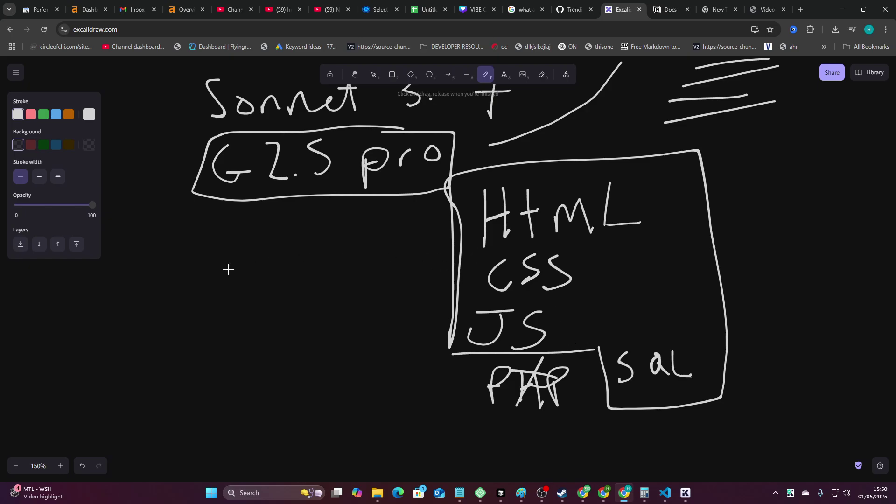
{"action": "scroll", "coordinate": [145, 312], "scroll_direction": "down", "scroll_amount": 3}
- Handwrite 'CRM SaaS' on the left of the canvas
{"action": "scroll", "coordinate": [224, 309], "scroll_direction": "down", "scroll_amount": 1}
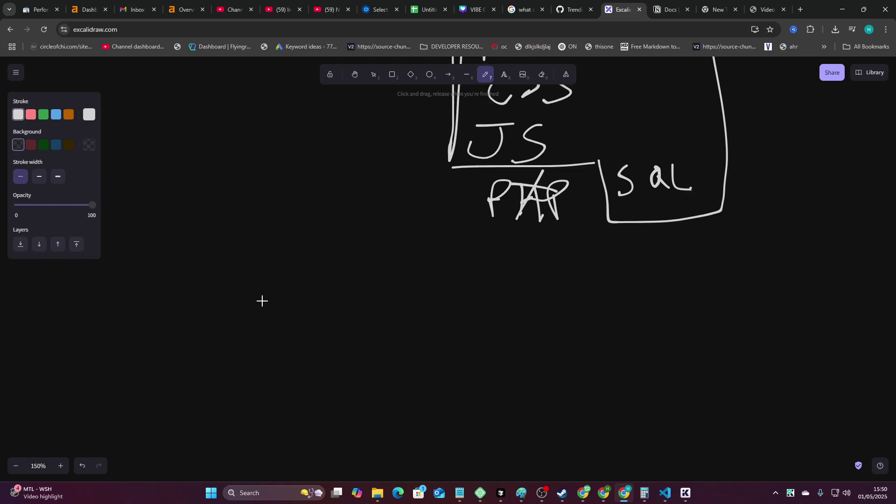
{"action": "mouse_move", "coordinate": [299, 228]}
{"action": "left_mouse_down"}
{"action": "mouse_move", "coordinate": [299, 282]}
{"action": "mouse_move", "coordinate": [341, 242]}
{"action": "mouse_move", "coordinate": [364, 278]}
{"action": "mouse_move", "coordinate": [425, 221]}
{"action": "mouse_move", "coordinate": [447, 287]}
{"action": "left_mouse_up"}
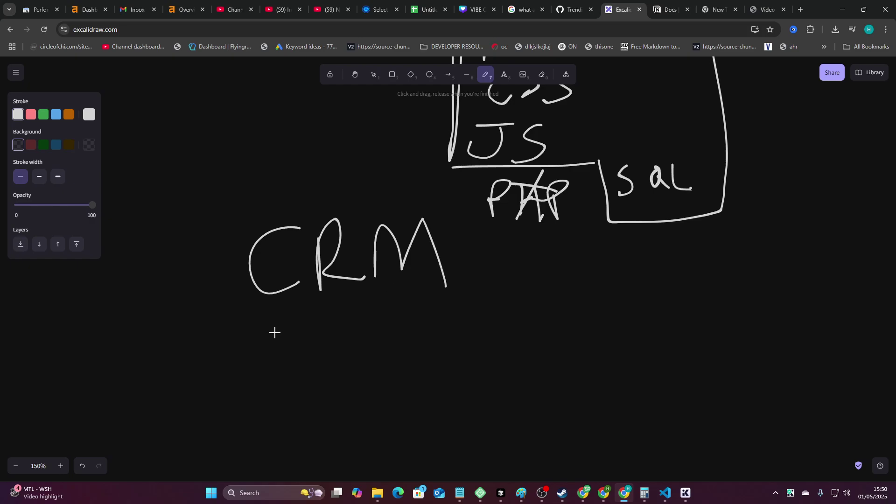
{"action": "mouse_move", "coordinate": [294, 310]}
{"action": "left_mouse_down"}
{"action": "mouse_move", "coordinate": [256, 336]}
{"action": "mouse_move", "coordinate": [270, 374]}
{"action": "left_mouse_up"}
{"action": "mouse_move", "coordinate": [342, 331]}
{"action": "left_mouse_down"}
{"action": "mouse_move", "coordinate": [332, 336]}
{"action": "mouse_move", "coordinate": [359, 367]}
{"action": "mouse_move", "coordinate": [379, 359]}
{"action": "left_mouse_up"}
{"action": "left_click_drag", "start_coordinate": [409, 305], "coordinate": [396, 369]}
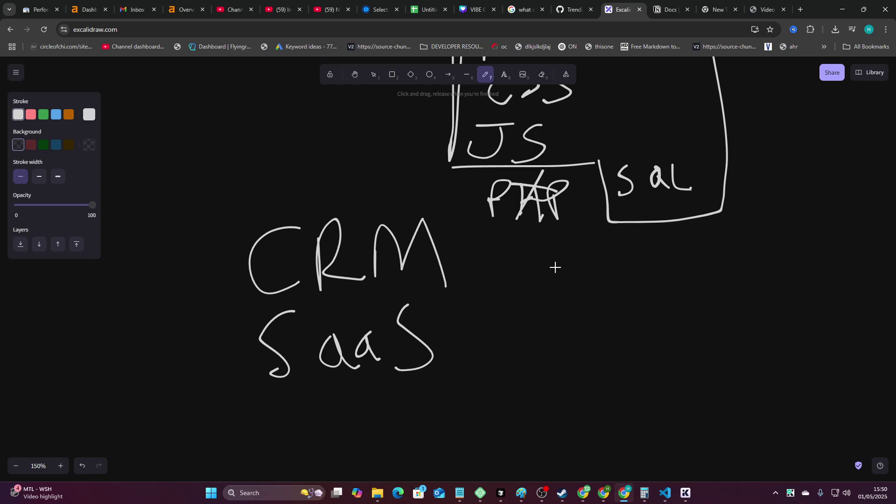
- Write Stripe, Supabase and Resend SMTP on the right and loop them together
{"action": "mouse_move", "coordinate": [584, 259]}
{"action": "left_mouse_down"}
{"action": "mouse_move", "coordinate": [586, 284]}
{"action": "mouse_move", "coordinate": [630, 267]}
{"action": "mouse_move", "coordinate": [695, 275]}
{"action": "left_mouse_up"}
{"action": "left_click", "coordinate": [643, 248]}
{"action": "mouse_move", "coordinate": [601, 304]}
{"action": "left_mouse_down"}
{"action": "mouse_move", "coordinate": [605, 330]}
{"action": "mouse_move", "coordinate": [636, 340]}
{"action": "mouse_move", "coordinate": [648, 310]}
{"action": "mouse_move", "coordinate": [698, 330]}
{"action": "mouse_move", "coordinate": [725, 305]}
{"action": "mouse_move", "coordinate": [767, 305]}
{"action": "mouse_move", "coordinate": [779, 329]}
{"action": "left_mouse_up"}
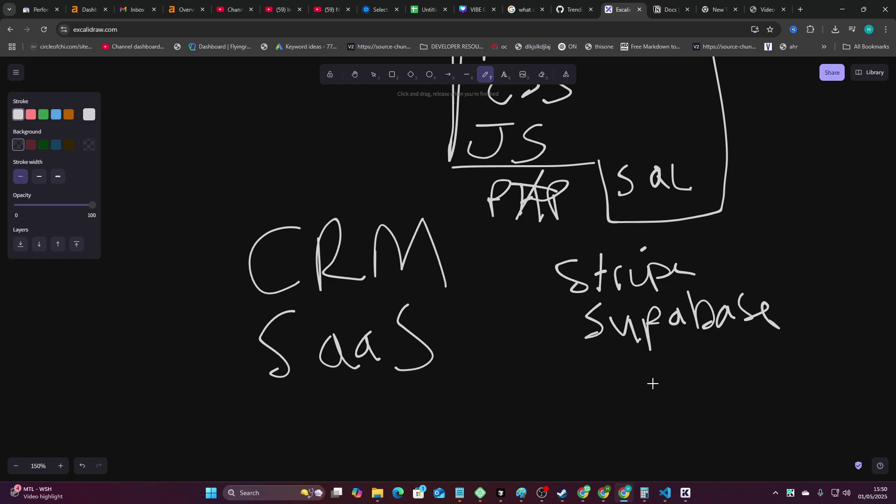
{"action": "mouse_move", "coordinate": [600, 368]}
{"action": "left_mouse_down"}
{"action": "mouse_move", "coordinate": [610, 366]}
{"action": "mouse_move", "coordinate": [654, 400]}
{"action": "left_mouse_up"}
{"action": "mouse_move", "coordinate": [670, 373]}
{"action": "left_mouse_down"}
{"action": "mouse_move", "coordinate": [692, 396]}
{"action": "mouse_move", "coordinate": [749, 396]}
{"action": "left_mouse_up"}
{"action": "left_click_drag", "start_coordinate": [777, 349], "coordinate": [769, 384]}
{"action": "mouse_move", "coordinate": [785, 382]}
{"action": "left_mouse_down"}
{"action": "mouse_move", "coordinate": [789, 366]}
{"action": "mouse_move", "coordinate": [832, 377]}
{"action": "left_mouse_up"}
{"action": "mouse_move", "coordinate": [824, 339]}
{"action": "left_mouse_down"}
{"action": "mouse_move", "coordinate": [846, 336]}
{"action": "mouse_move", "coordinate": [852, 352]}
{"action": "left_mouse_up"}
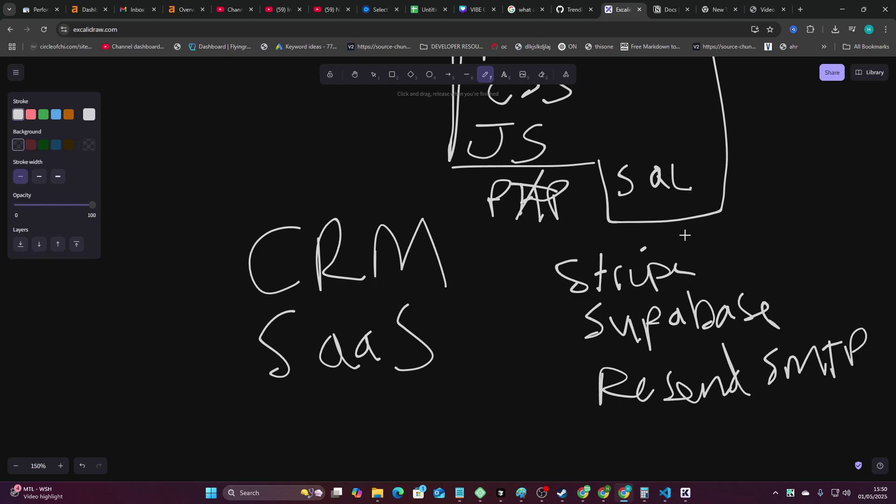
{"action": "mouse_move", "coordinate": [685, 235]}
{"action": "left_mouse_down"}
{"action": "mouse_move", "coordinate": [546, 364]}
{"action": "mouse_move", "coordinate": [841, 365]}
{"action": "mouse_move", "coordinate": [675, 239]}
{"action": "mouse_move", "coordinate": [643, 236]}
{"action": "left_mouse_up"}
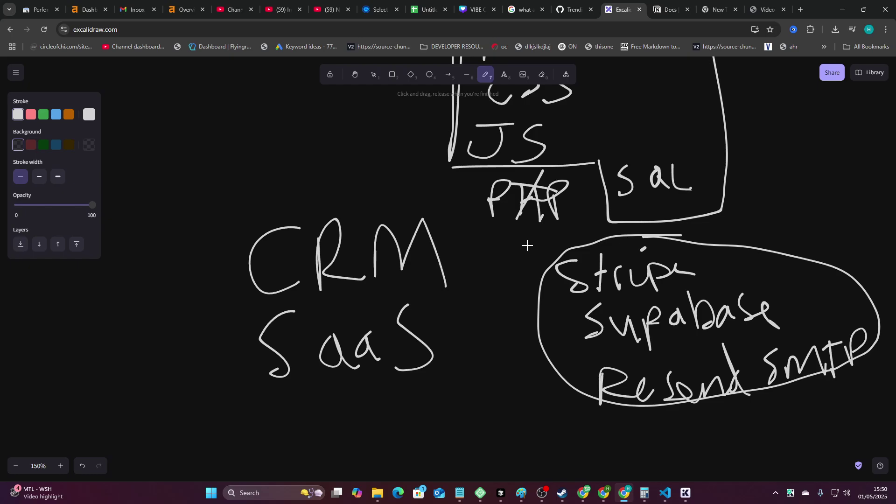
- Circle the sql note and draw a line from it to the box edge
{"action": "scroll", "coordinate": [527, 245], "scroll_direction": "up", "scroll_amount": 7}
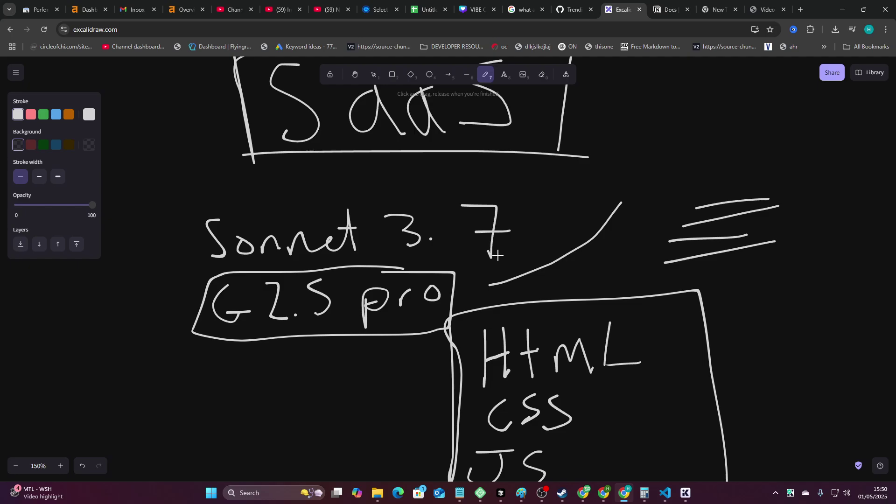
{"action": "scroll", "coordinate": [574, 303], "scroll_direction": "down", "scroll_amount": 5}
{"action": "scroll", "coordinate": [631, 315], "scroll_direction": "up", "scroll_amount": 7}
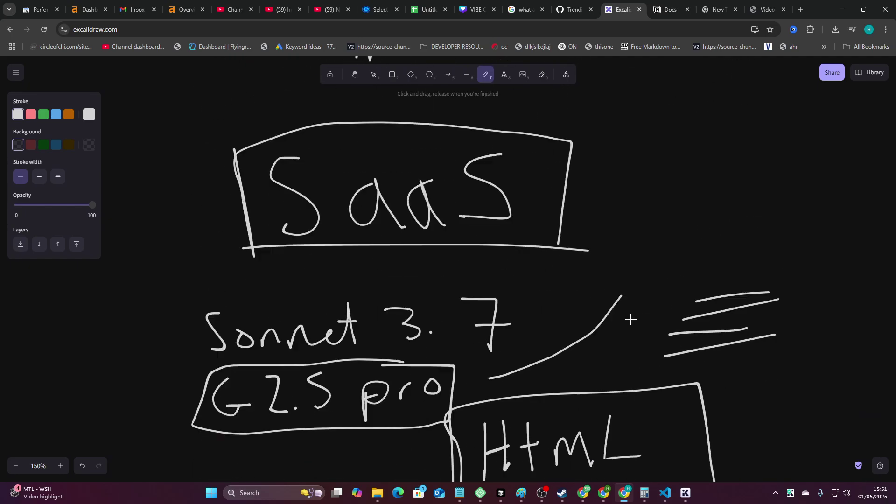
{"action": "scroll", "coordinate": [631, 319], "scroll_direction": "down", "scroll_amount": 2}
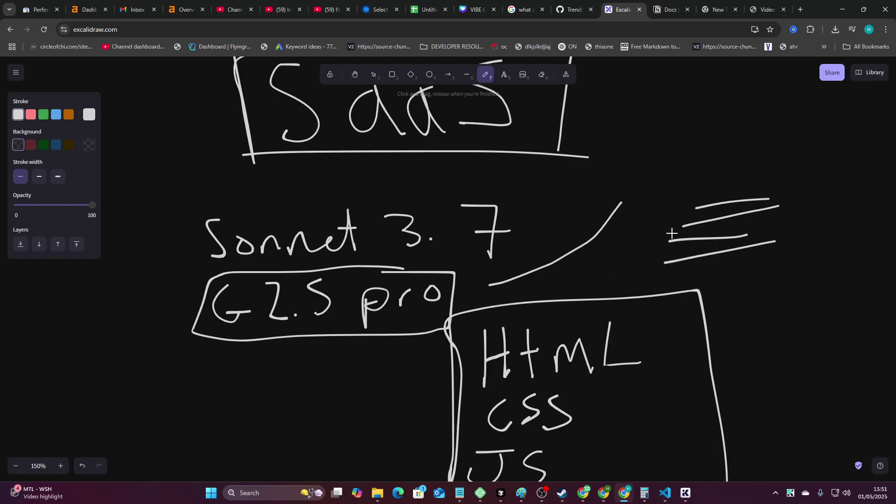
{"action": "scroll", "coordinate": [485, 303], "scroll_direction": "down", "scroll_amount": 3}
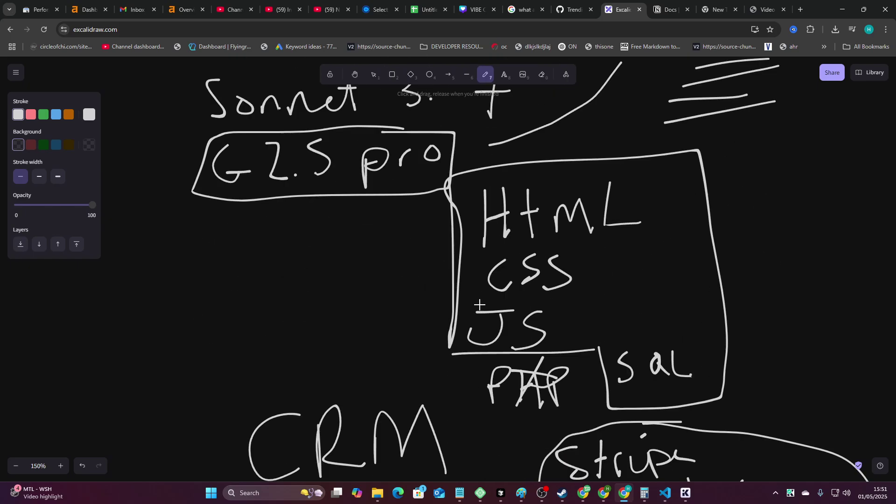
{"action": "scroll", "coordinate": [480, 304], "scroll_direction": "up", "scroll_amount": 2}
{"action": "scroll", "coordinate": [494, 308], "scroll_direction": "down", "scroll_amount": 1}
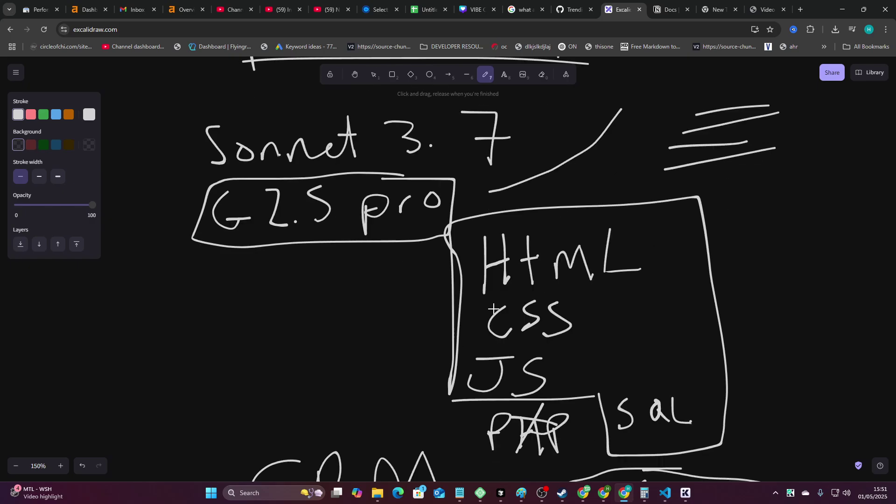
{"action": "mouse_move", "coordinate": [633, 424]}
{"action": "left_mouse_down"}
{"action": "mouse_move", "coordinate": [684, 392]}
{"action": "mouse_move", "coordinate": [616, 438]}
{"action": "mouse_move", "coordinate": [601, 431]}
{"action": "left_mouse_up"}
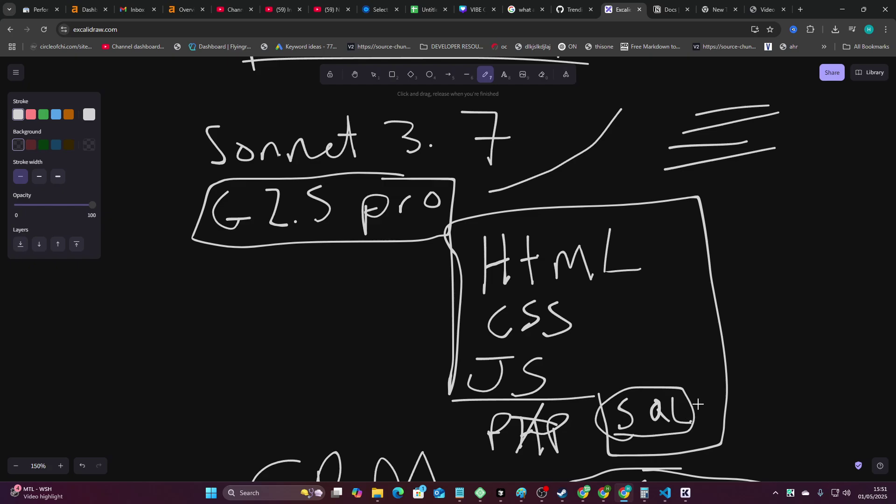
{"action": "left_click_drag", "start_coordinate": [697, 390], "coordinate": [731, 384]}
- Add a second underline under the SaaS box, then return to the Video Brainstorm Organizer
{"action": "scroll", "coordinate": [758, 378], "scroll_direction": "up", "scroll_amount": 4}
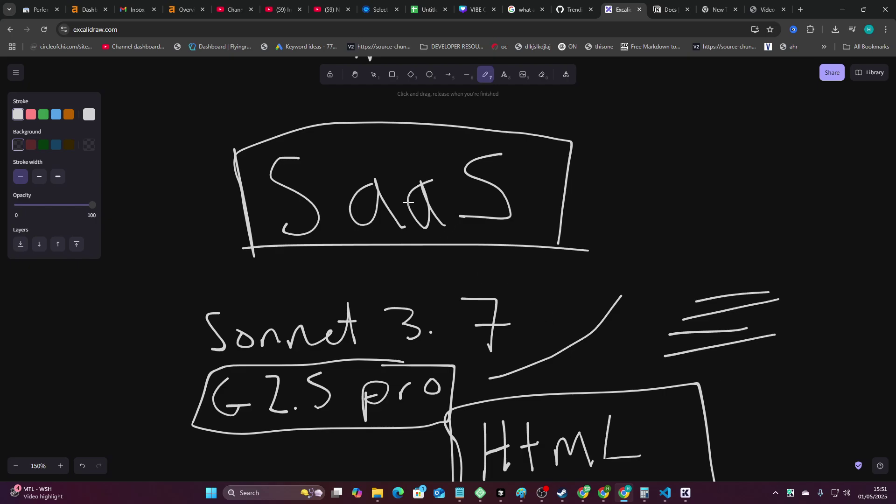
{"action": "scroll", "coordinate": [428, 214], "scroll_direction": "down", "scroll_amount": 2}
{"action": "left_click_drag", "start_coordinate": [244, 158], "coordinate": [559, 164]}
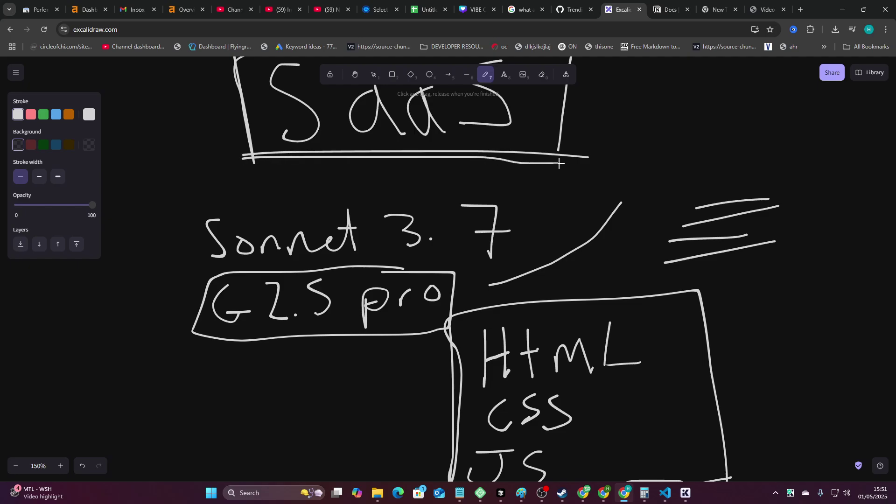
{"action": "scroll", "coordinate": [427, 171], "scroll_direction": "up", "scroll_amount": 1}
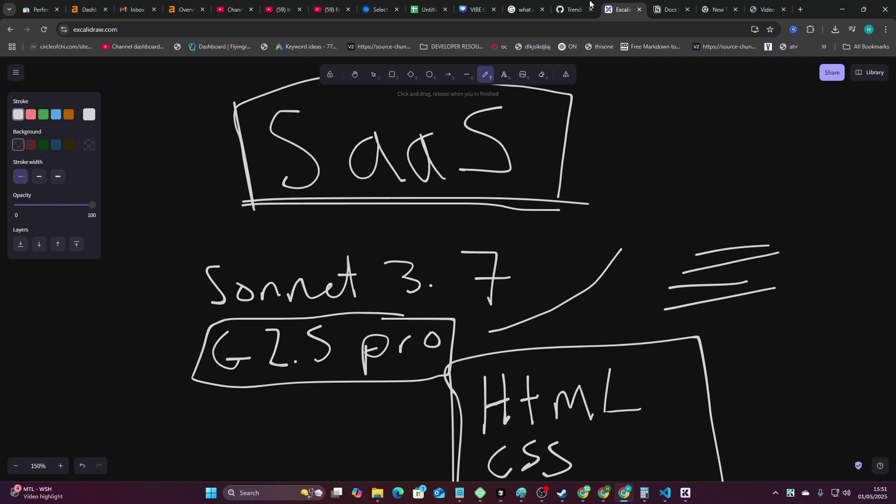
{"action": "left_click_drag", "start_coordinate": [768, 10], "coordinate": [672, 9]}
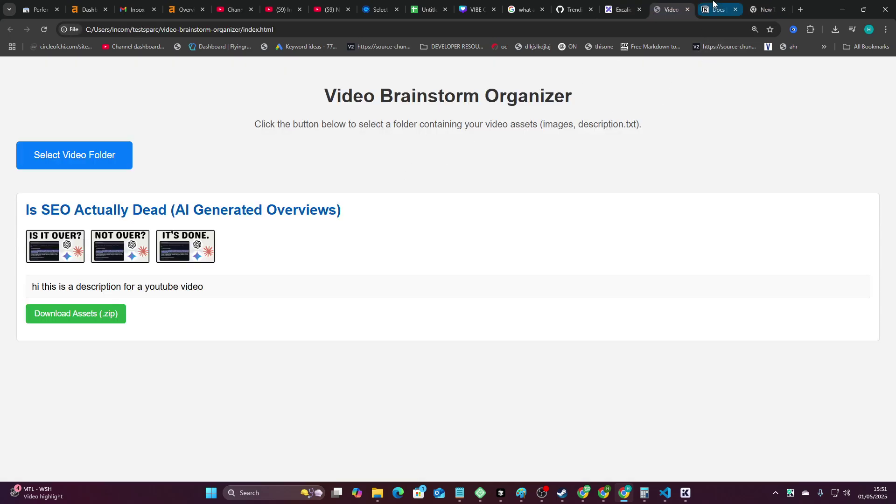
{"action": "left_click", "coordinate": [623, 9]}
{"action": "scroll", "coordinate": [623, 85], "scroll_direction": "up", "scroll_amount": 2}
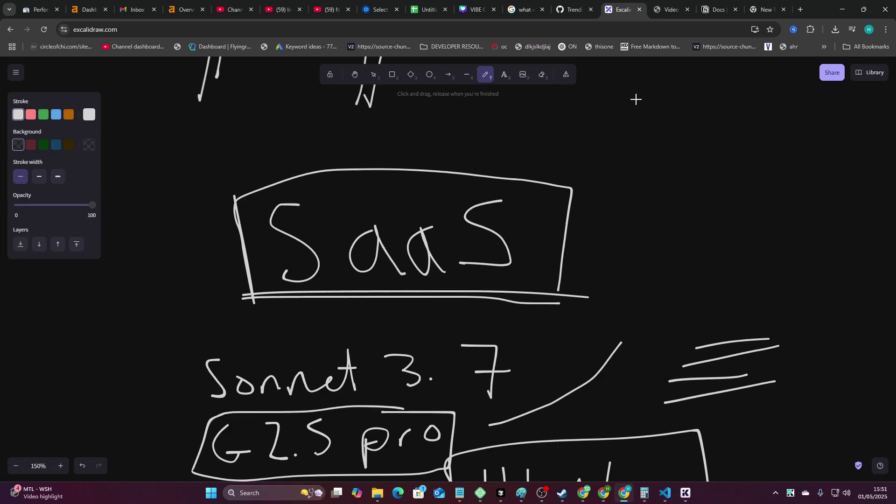
{"action": "scroll", "coordinate": [632, 119], "scroll_direction": "down", "scroll_amount": 1}
{"action": "left_click", "coordinate": [669, 3]}
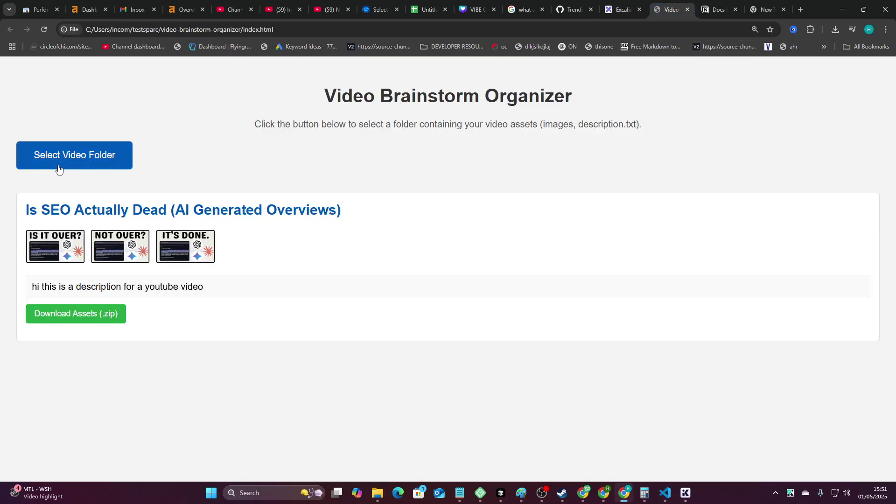